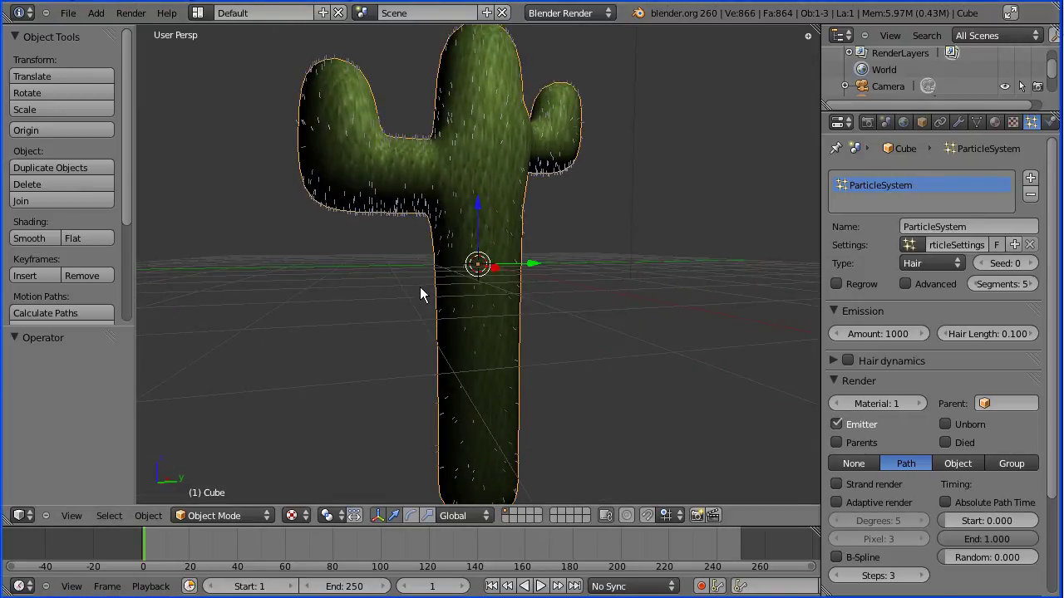
- Load the recent file cacSecond5.blend to get a fresh default cube scene
middle_drag(420, 288, 402, 278)
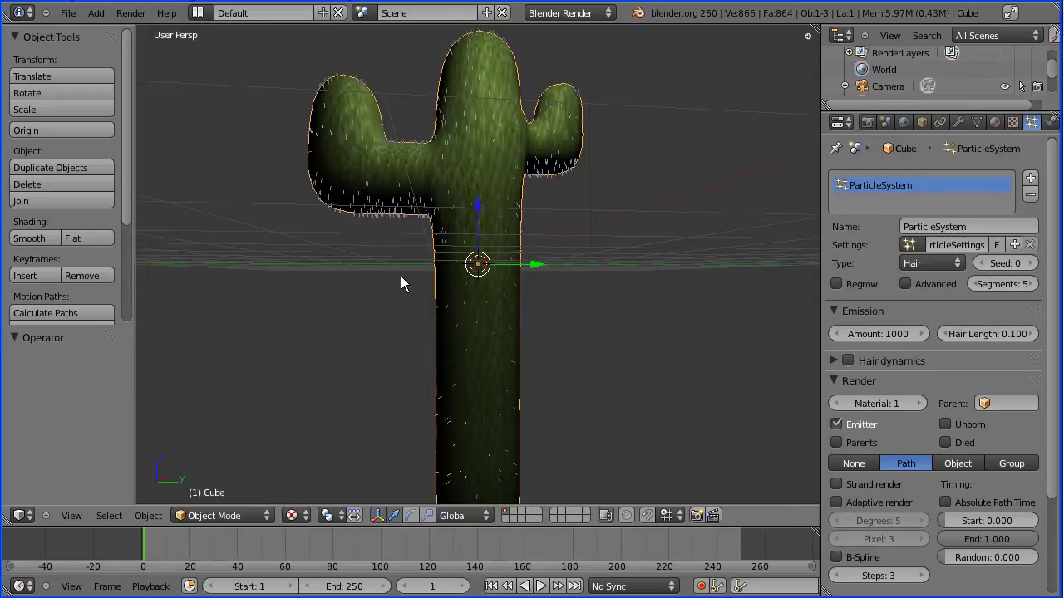
click(66, 14)
mouse_move(84, 61)
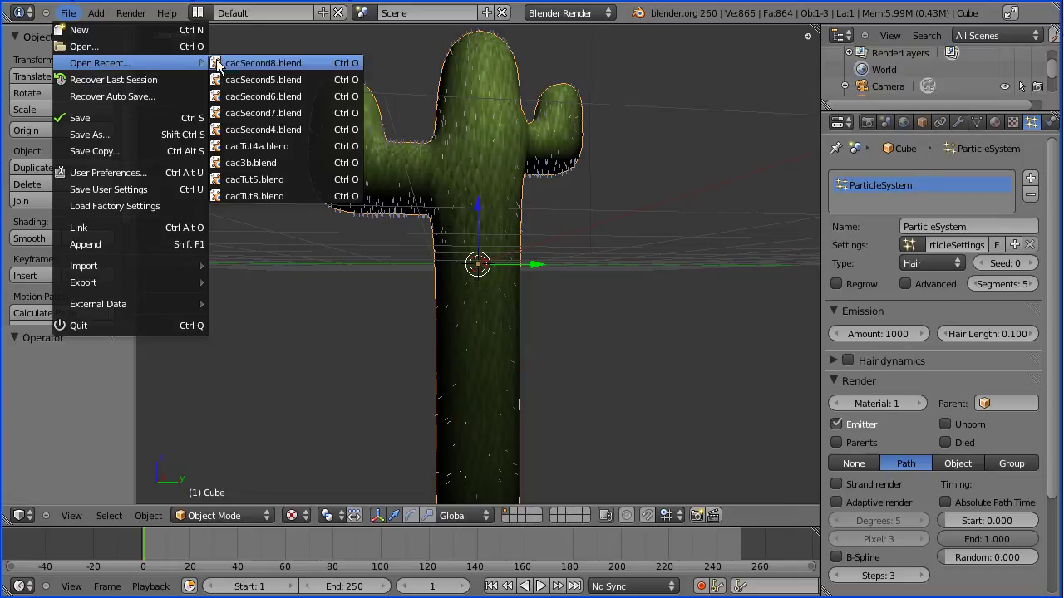
click(252, 83)
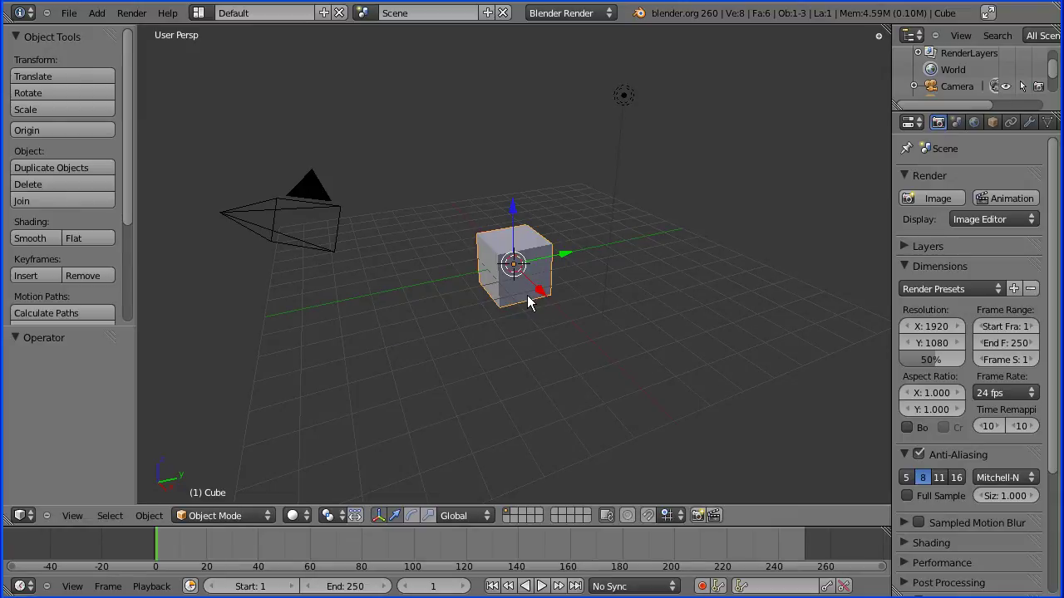
- Scale the cube 5.5 times along Z into a tall rectangular column
key(s)
key(z)
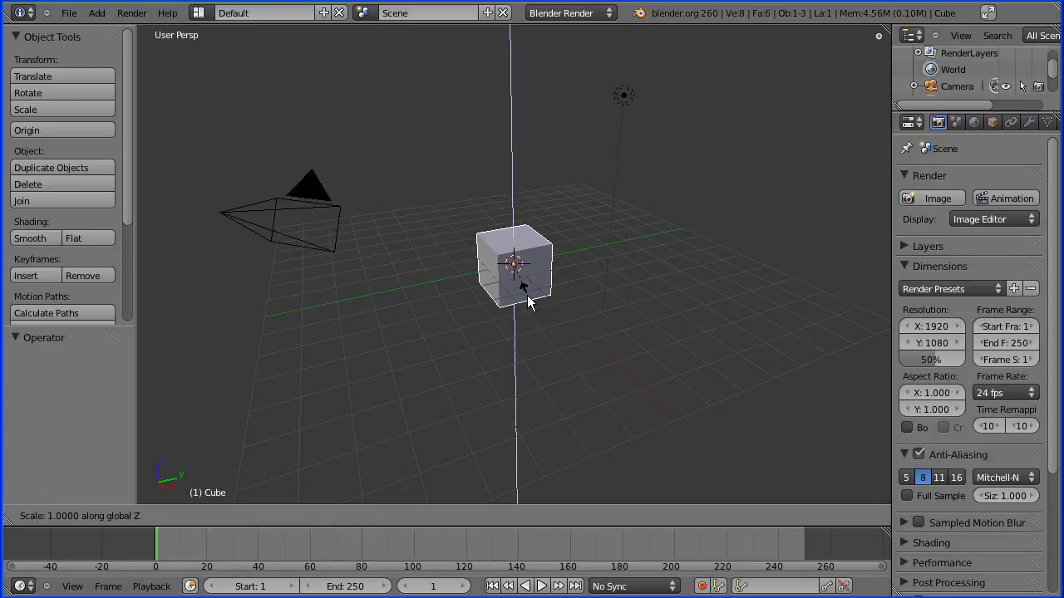
mouse_move(525, 382)
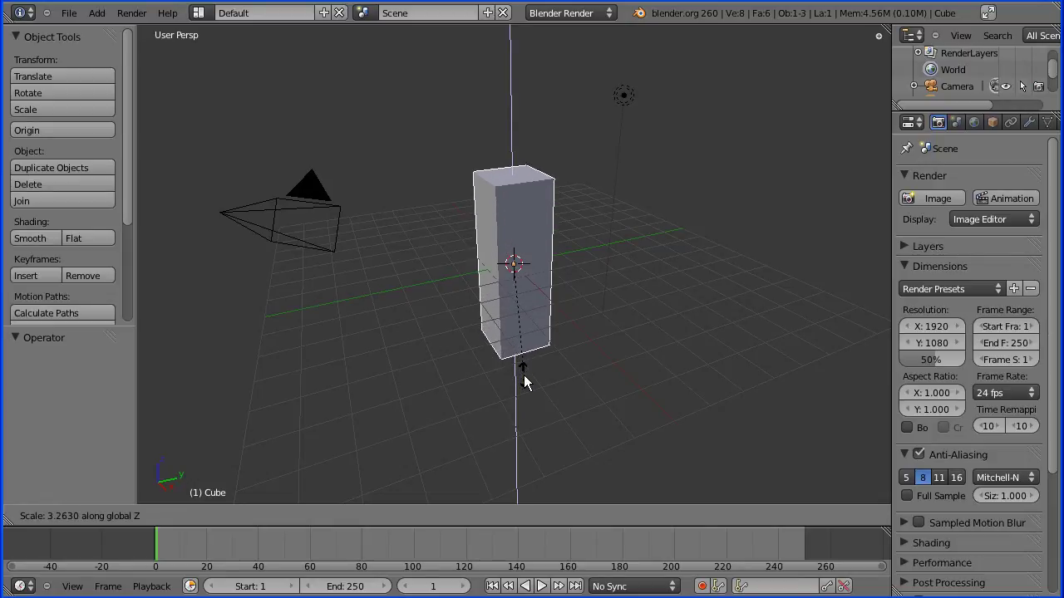
text(5.5)
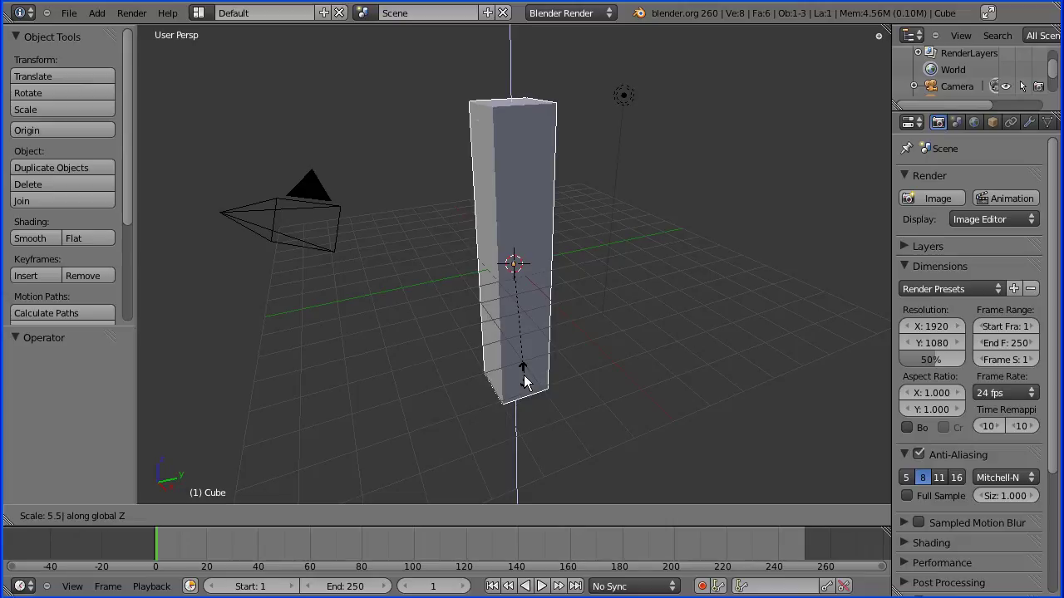
key(Return)
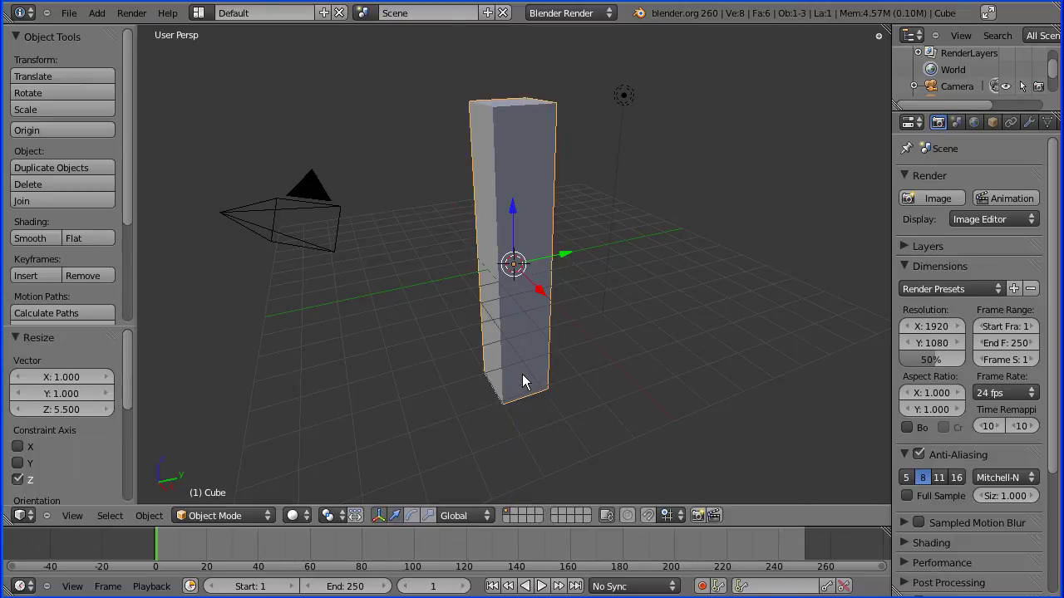
click(253, 516)
- Enter Edit Mode and add a loop cut around the column slid to -0.5
click(252, 482)
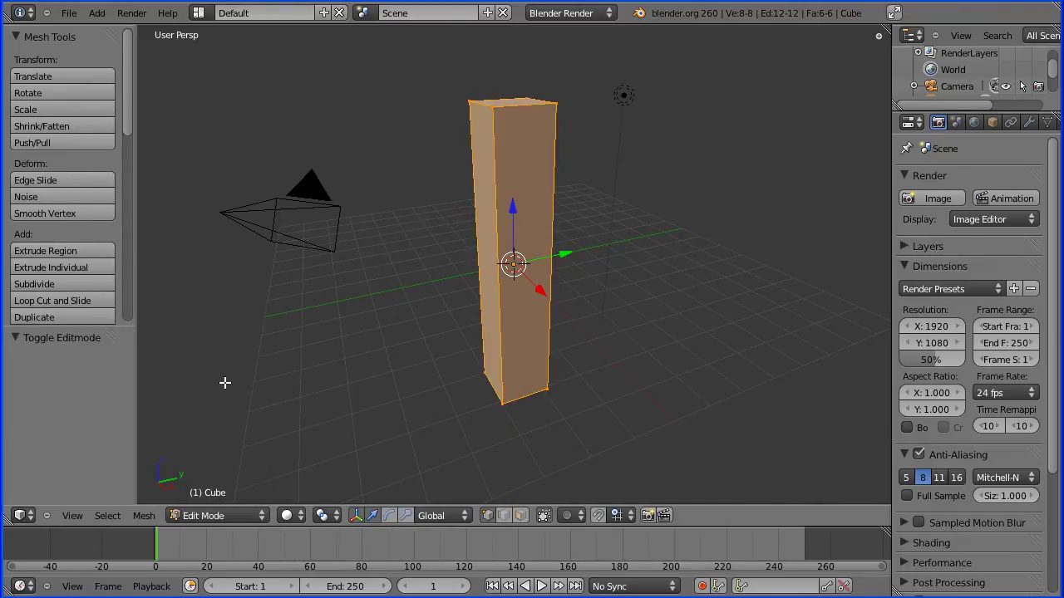
click(100, 300)
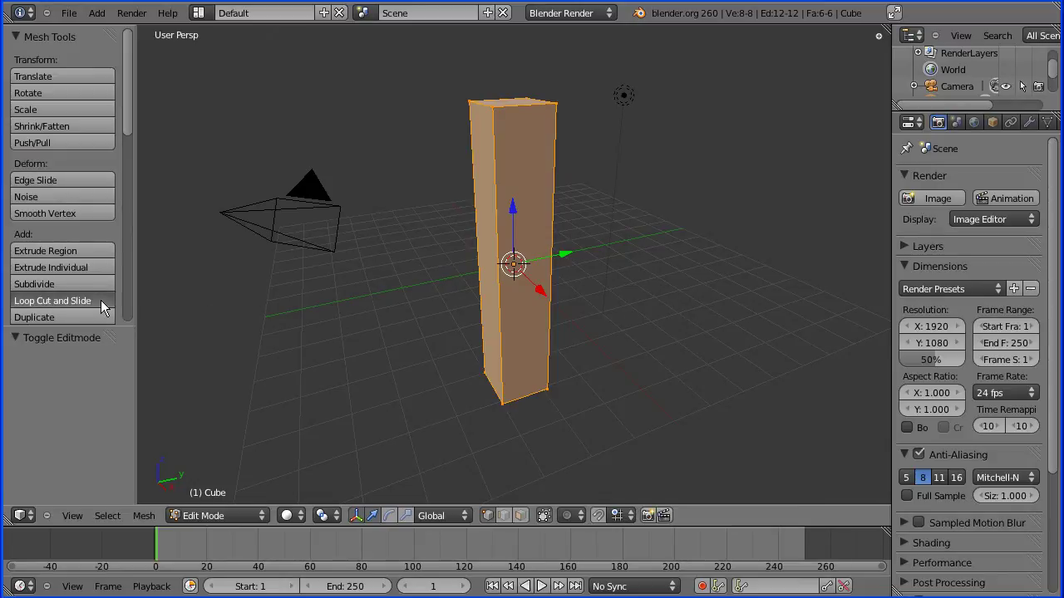
click(479, 269)
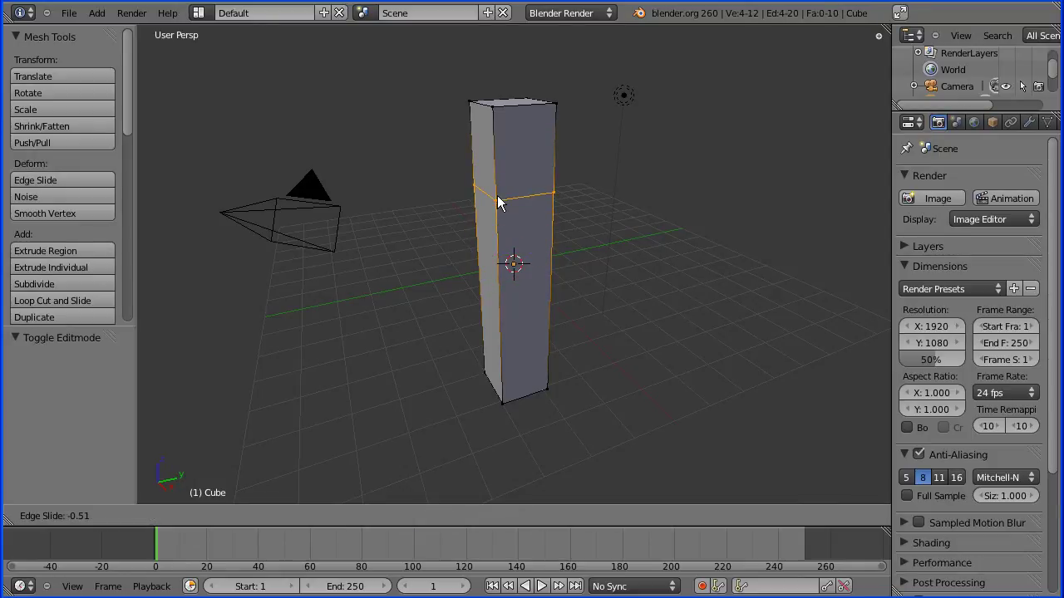
text(-0.5)
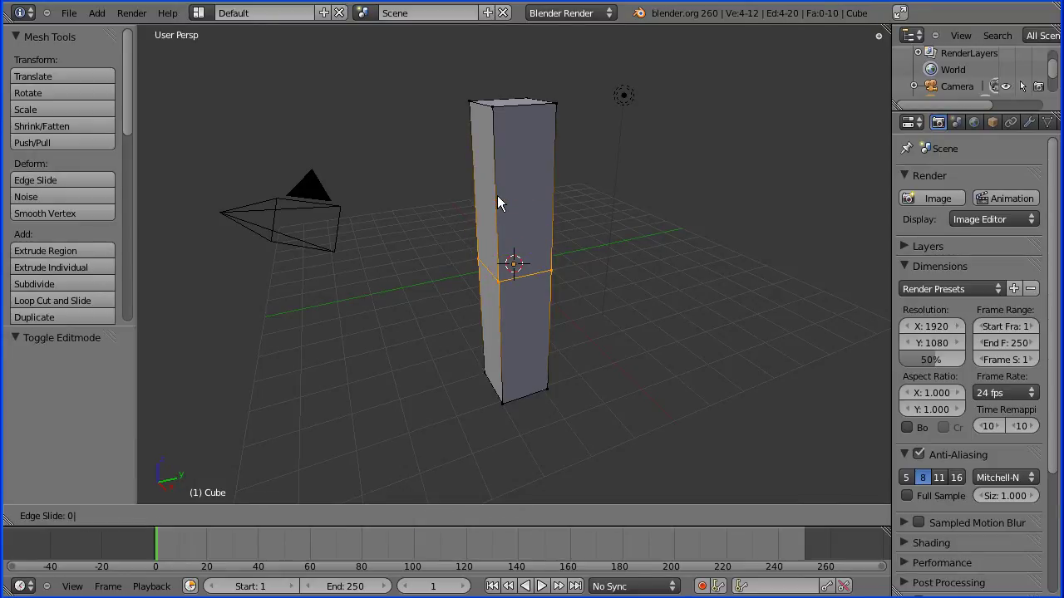
key(Return)
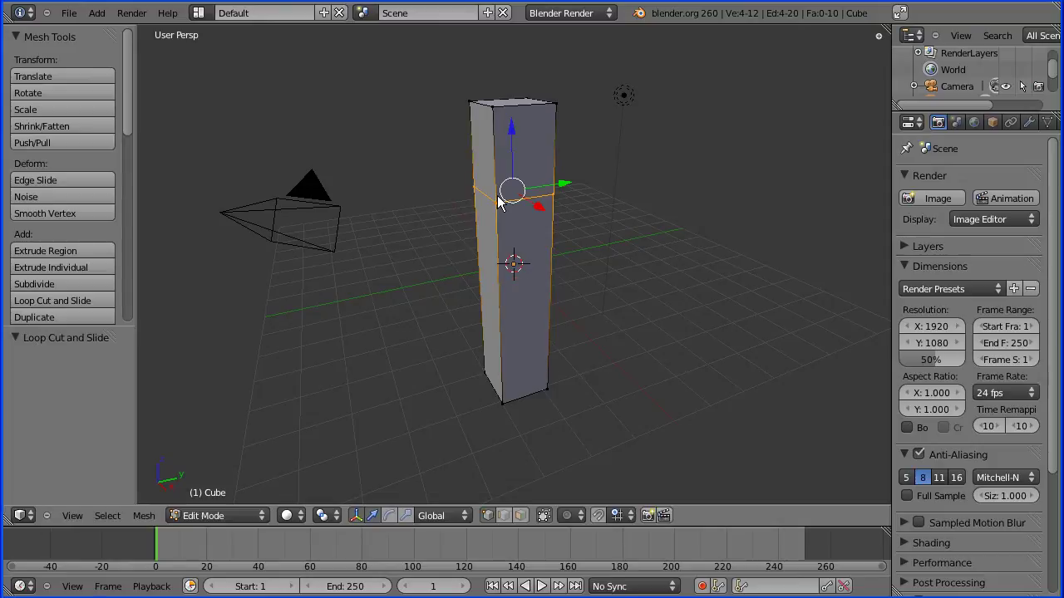
- Add a second loop cut around the column slid to -0.6
click(100, 297)
click(499, 297)
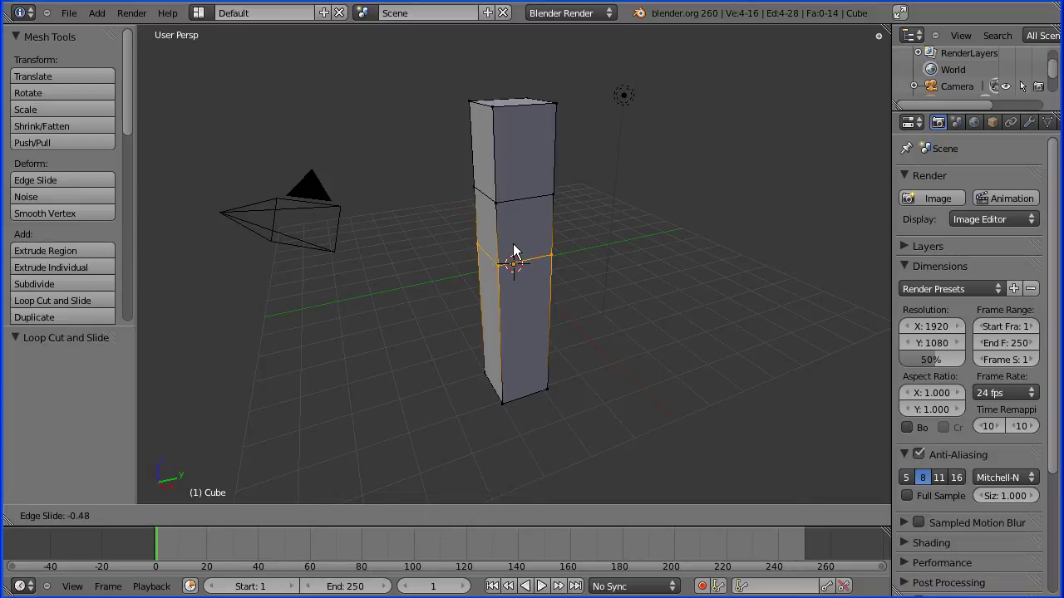
text(0.6-)
key(Return)
key(Tab)
key(Tab)
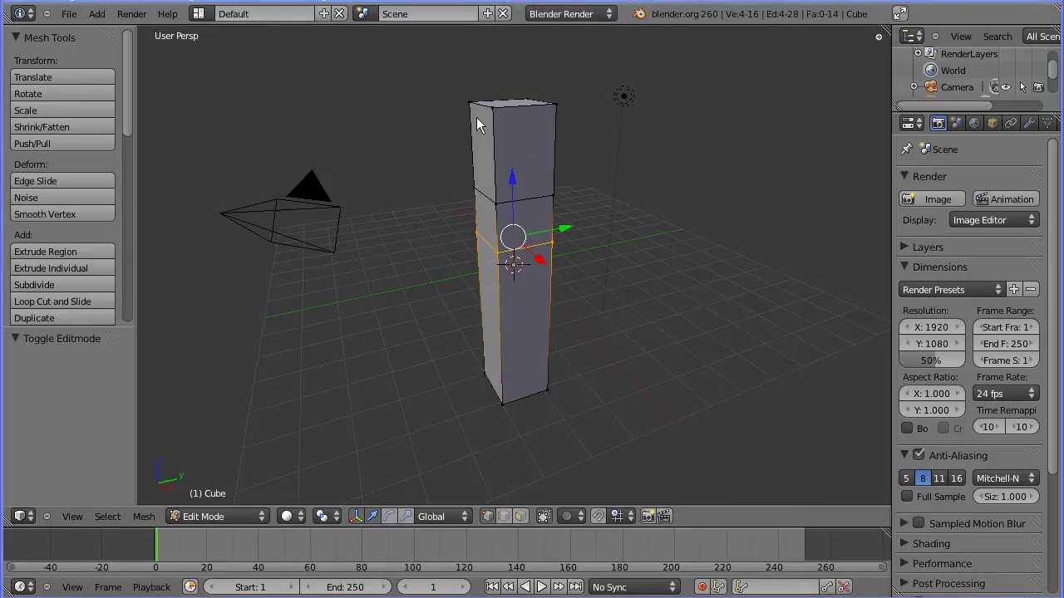
- Extrude a left side face of the column 2.8 units outward to form an arm
click(522, 517)
right_click(488, 235)
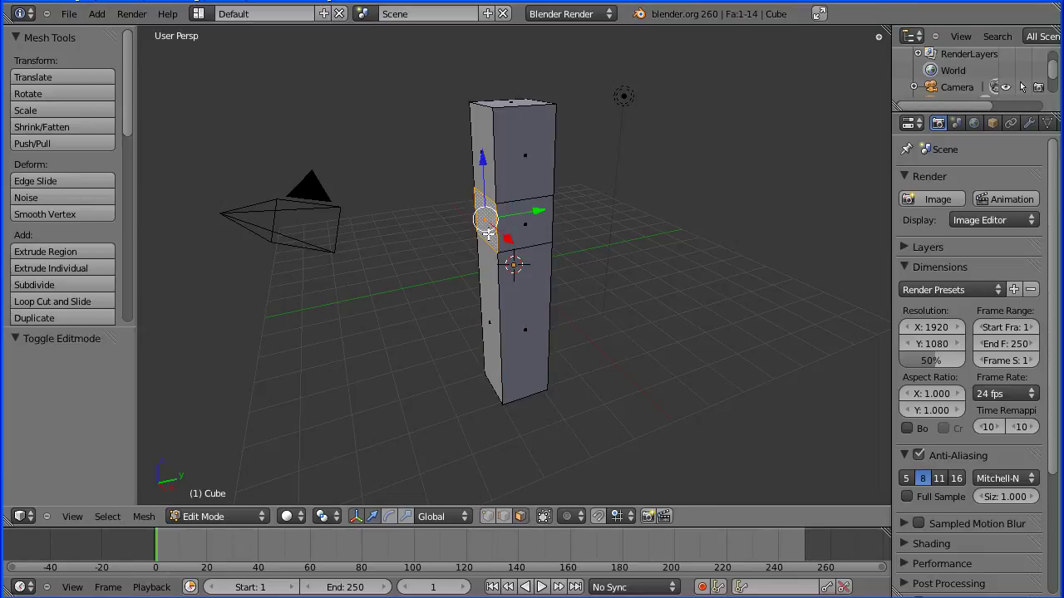
key(e)
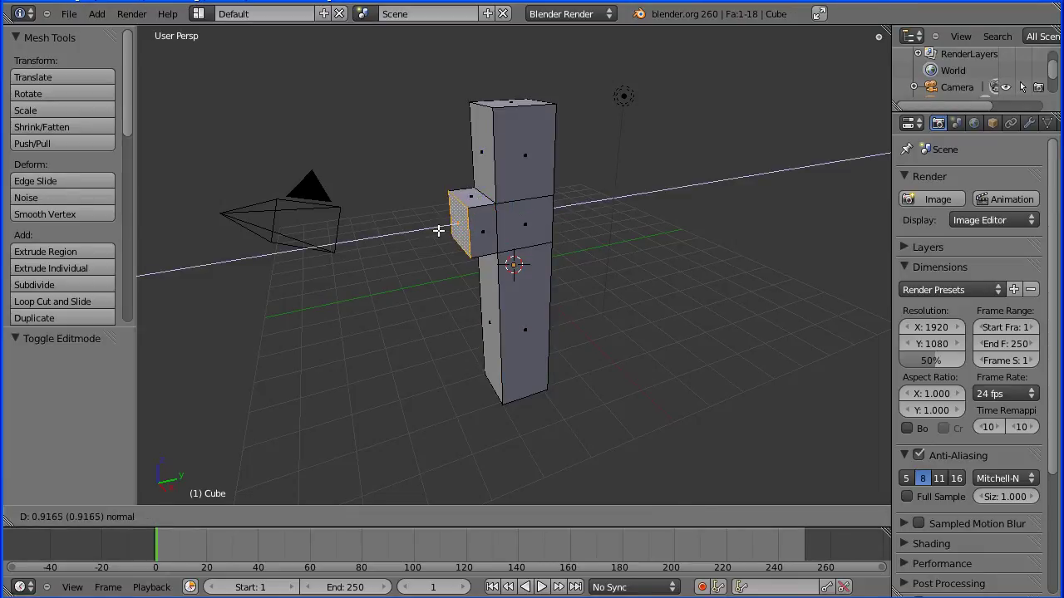
key(2)
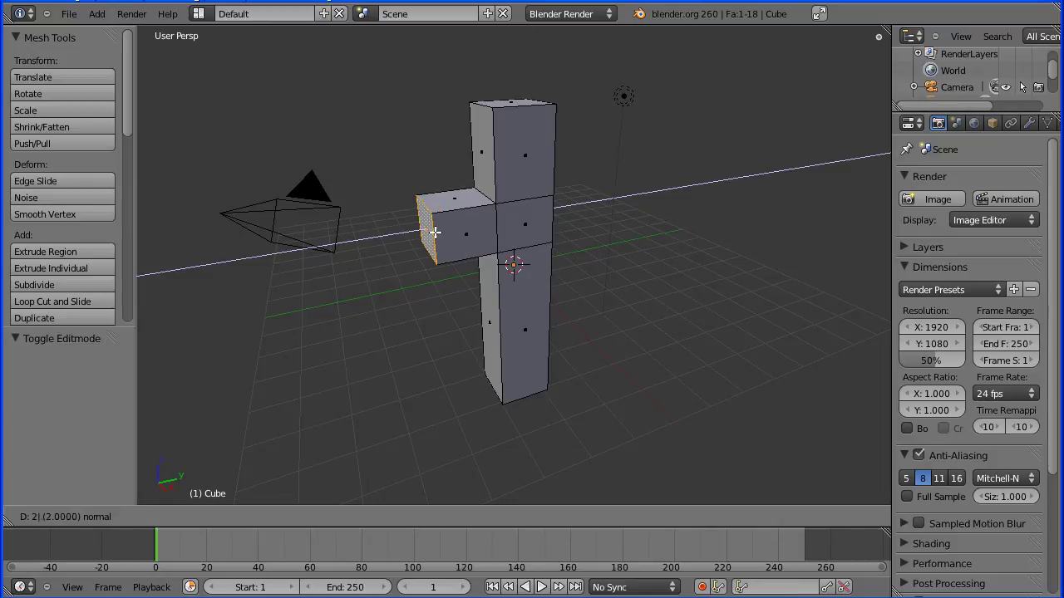
key(period)
key(8)
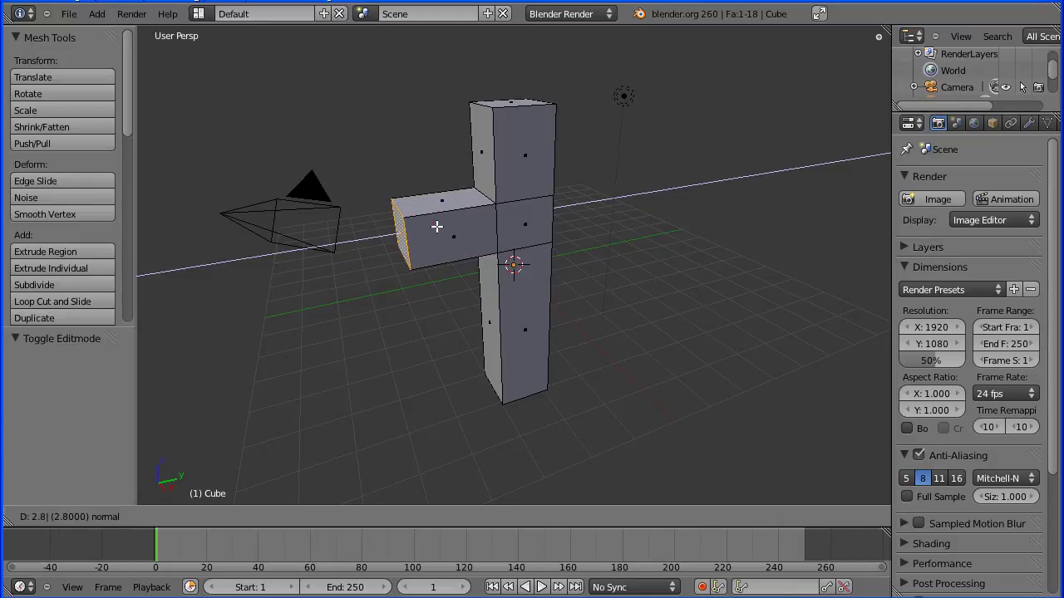
key(Return)
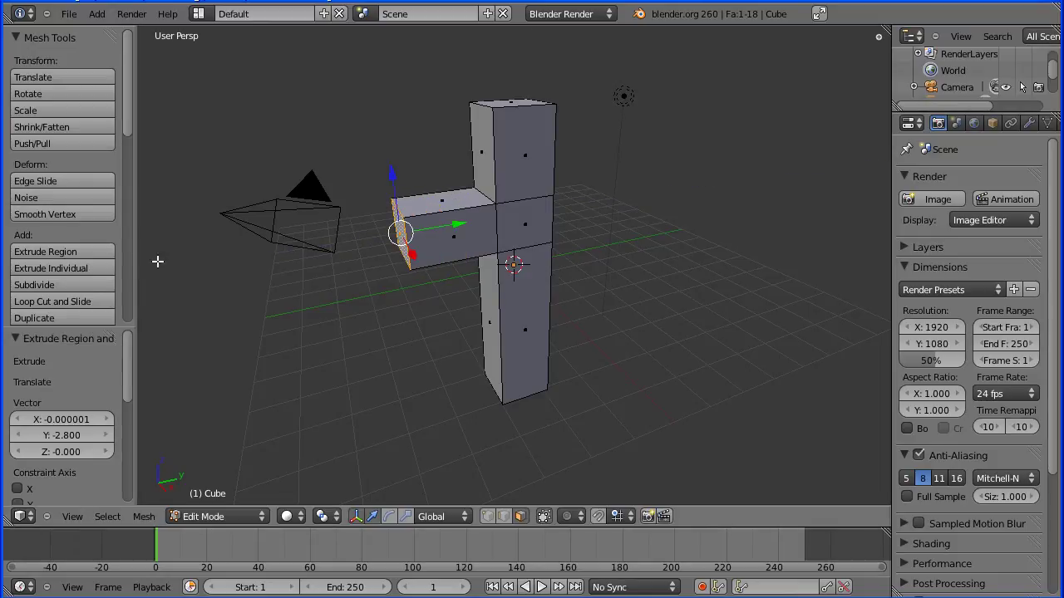
- Add a loop cut across the arm with a slide of 0
click(98, 305)
click(438, 241)
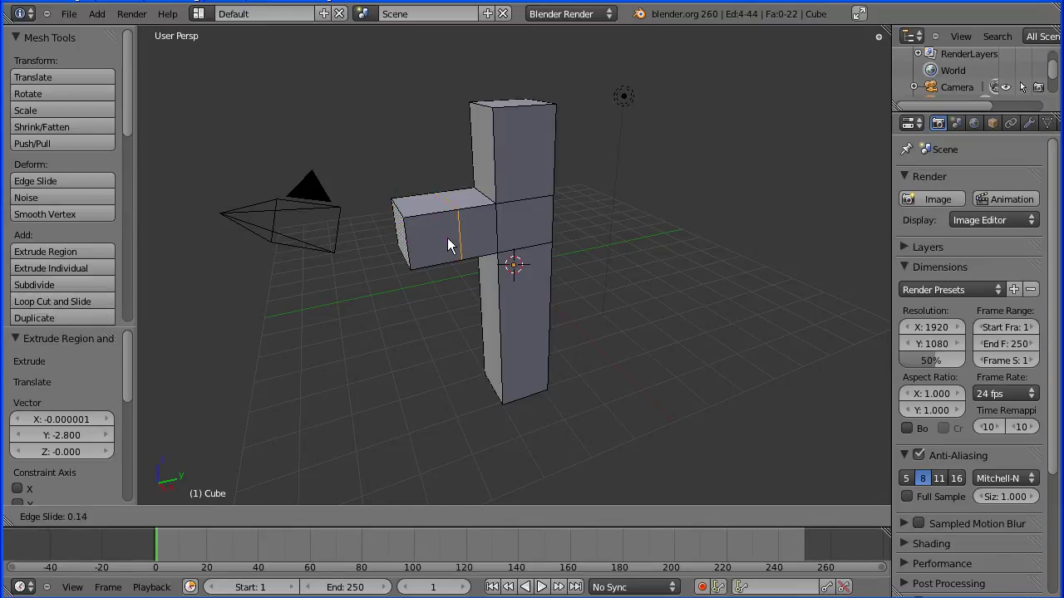
key(0)
key(period)
key(Return)
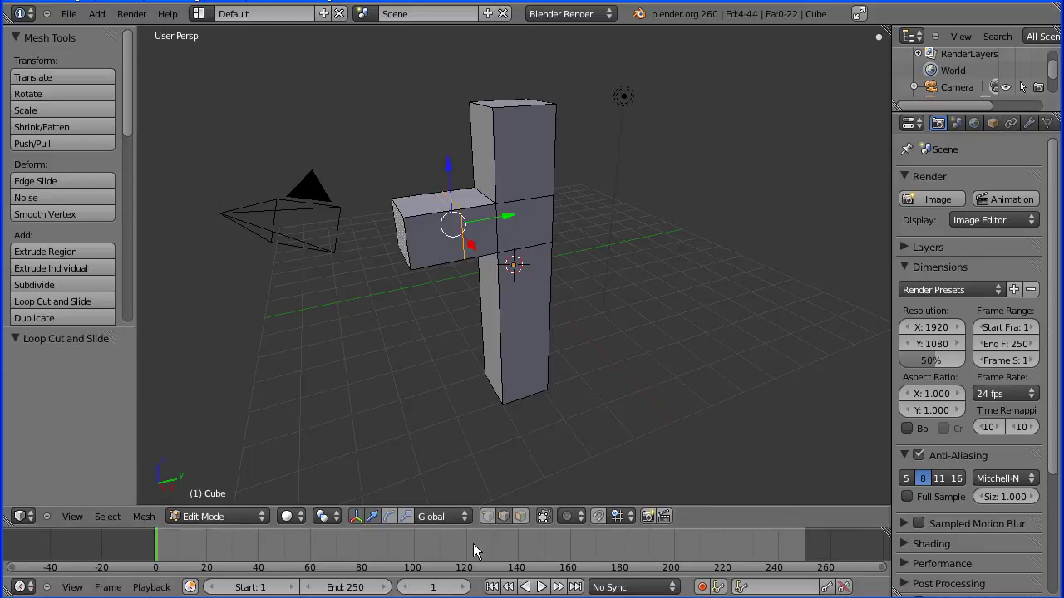
- Extrude the arm tip's top face 1.5 units upward so the arm turns up
click(521, 516)
right_click(426, 207)
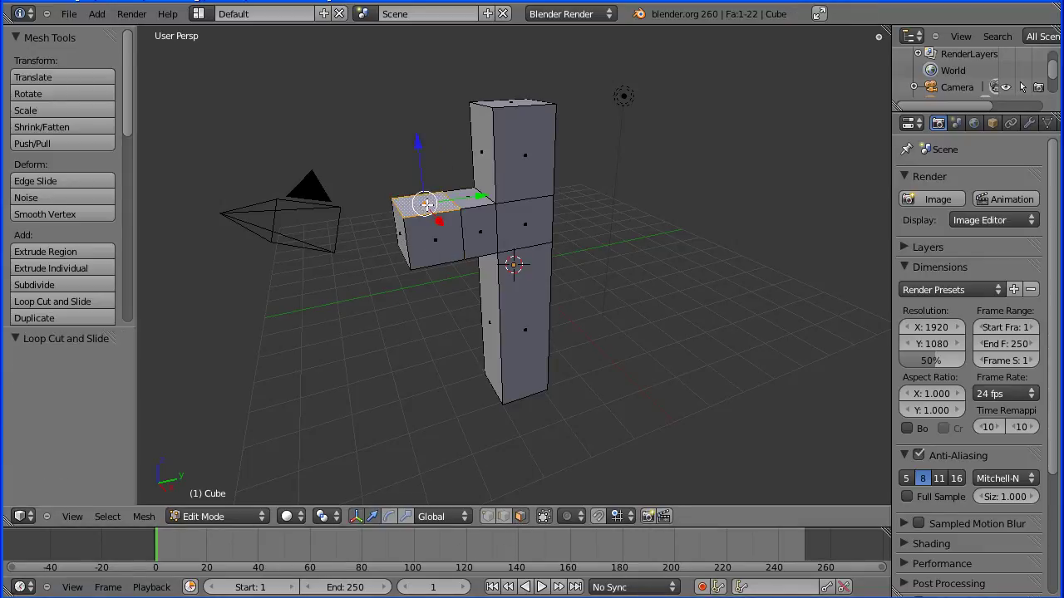
key(e)
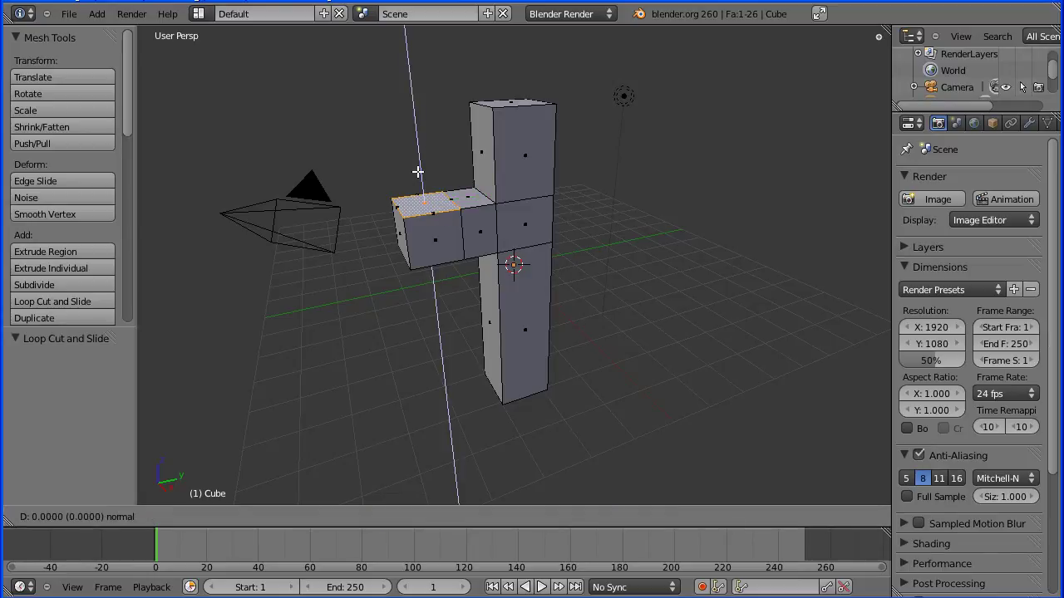
key(1)
key(period)
key(5)
key(Return)
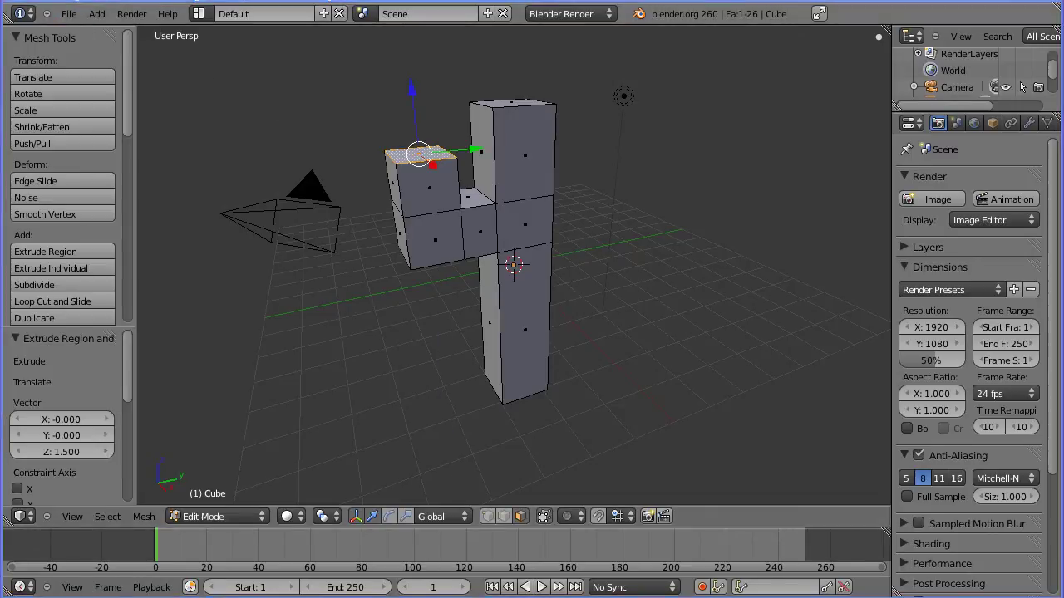
key(Tab)
key(Tab)
middle_drag(619, 218, 487, 230)
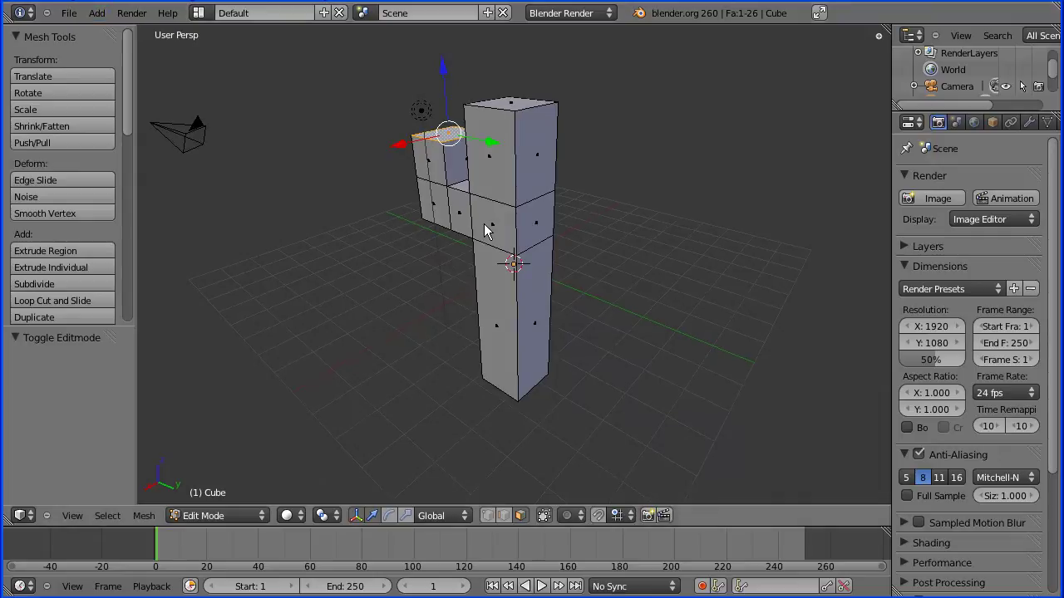
- Move a side face of the trunk up 0.8 along Z
right_click(540, 220)
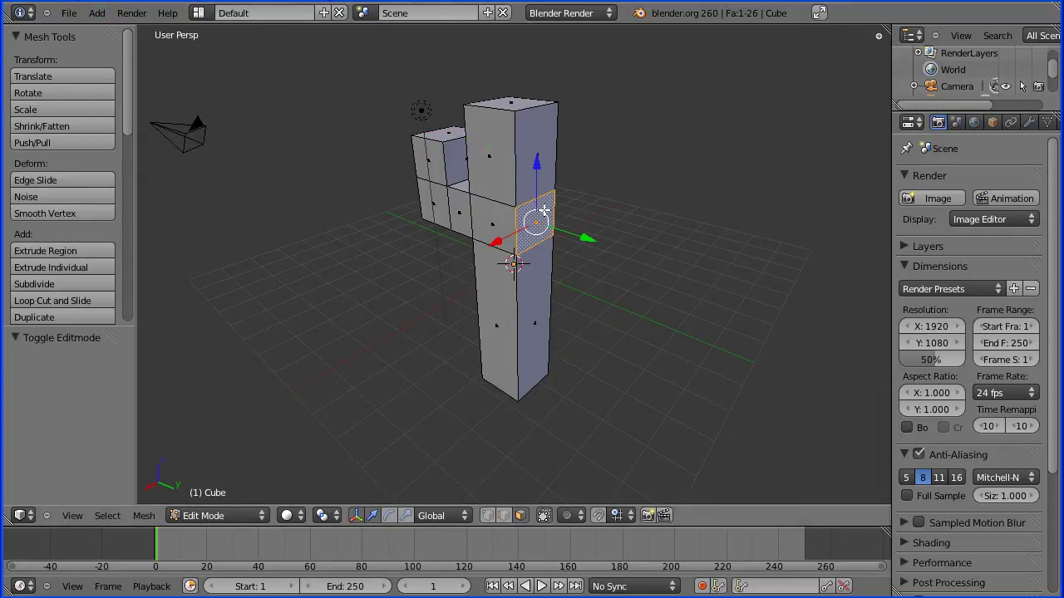
key(g)
key(z)
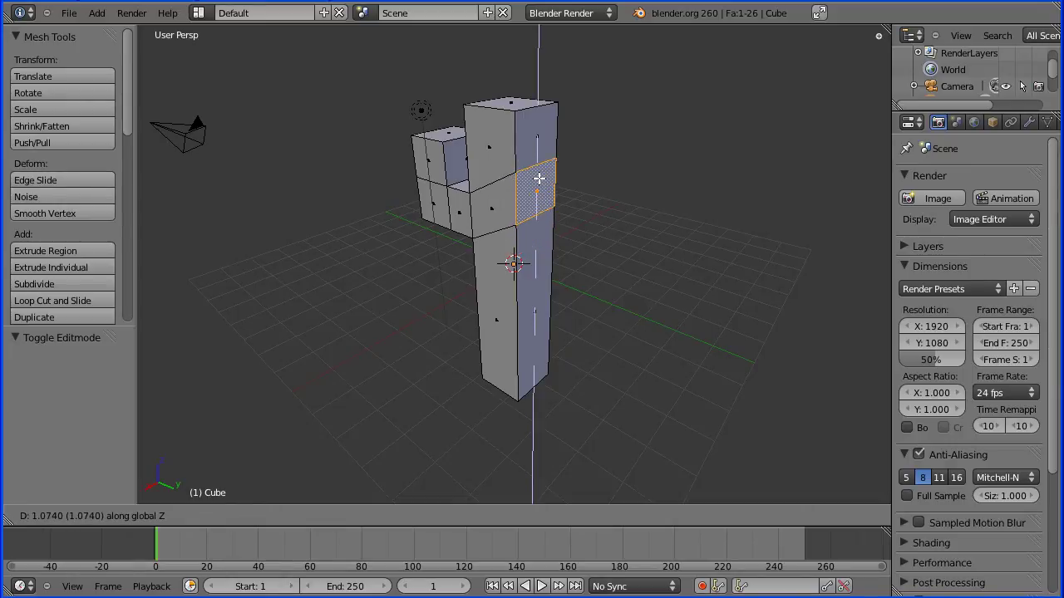
text(0.8)
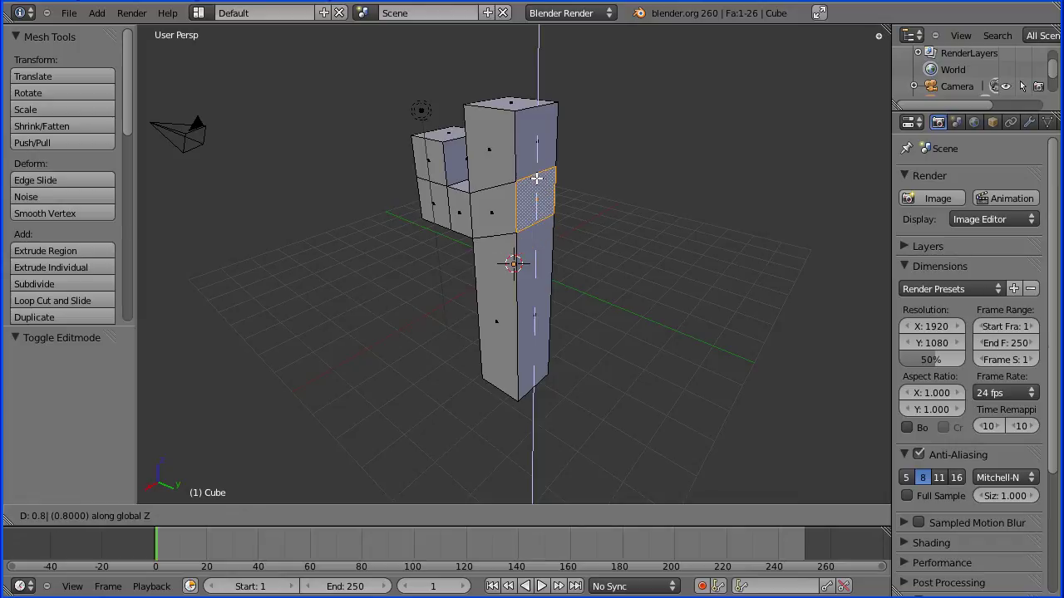
key(Return)
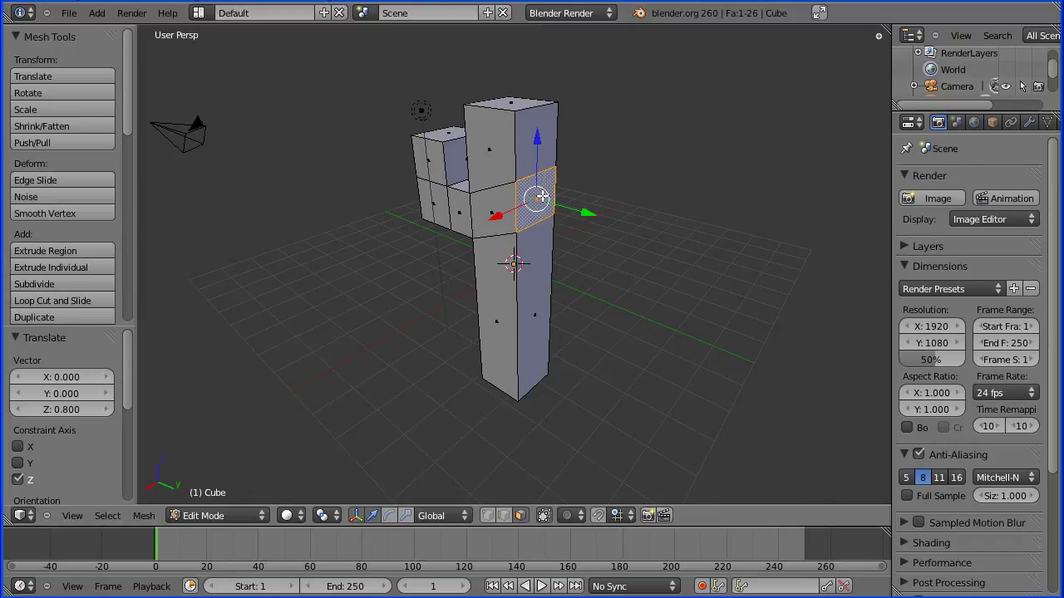
- Extrude that face in place, scale it to 0.7, then extrude it 1.5 outward
key(e)
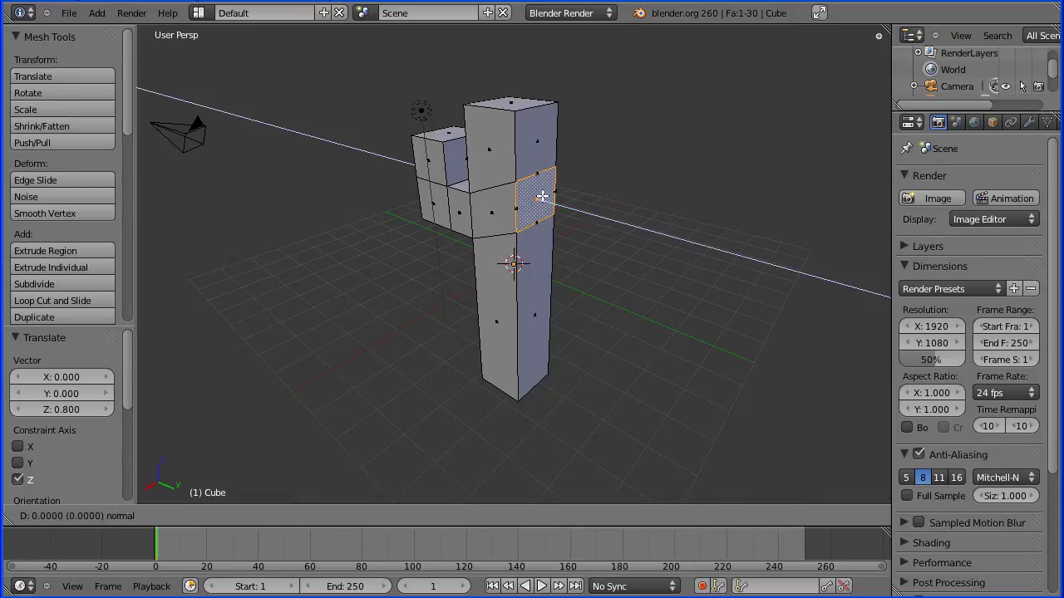
right_click(541, 196)
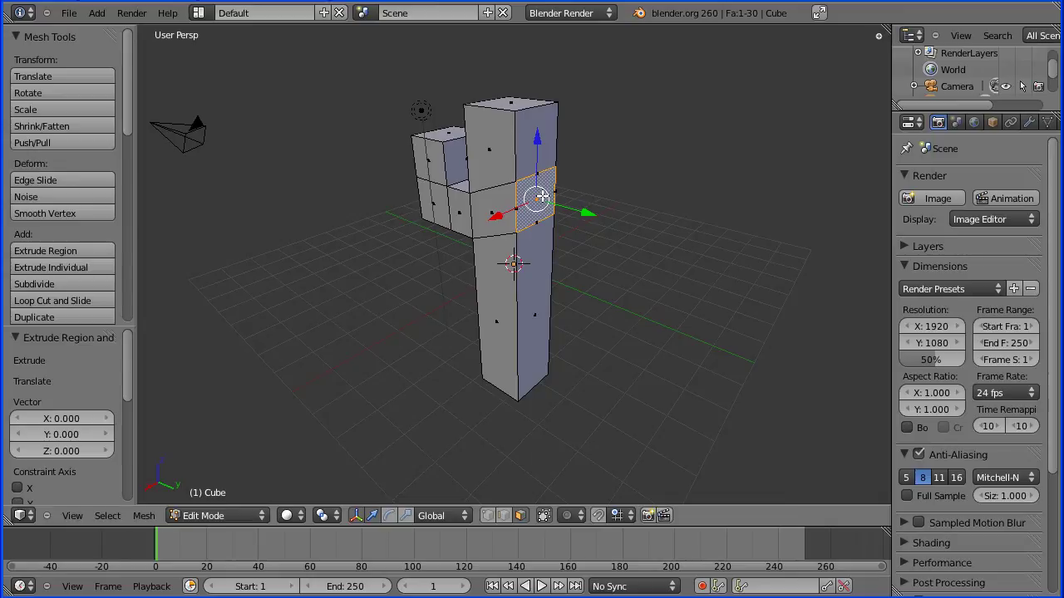
key(s)
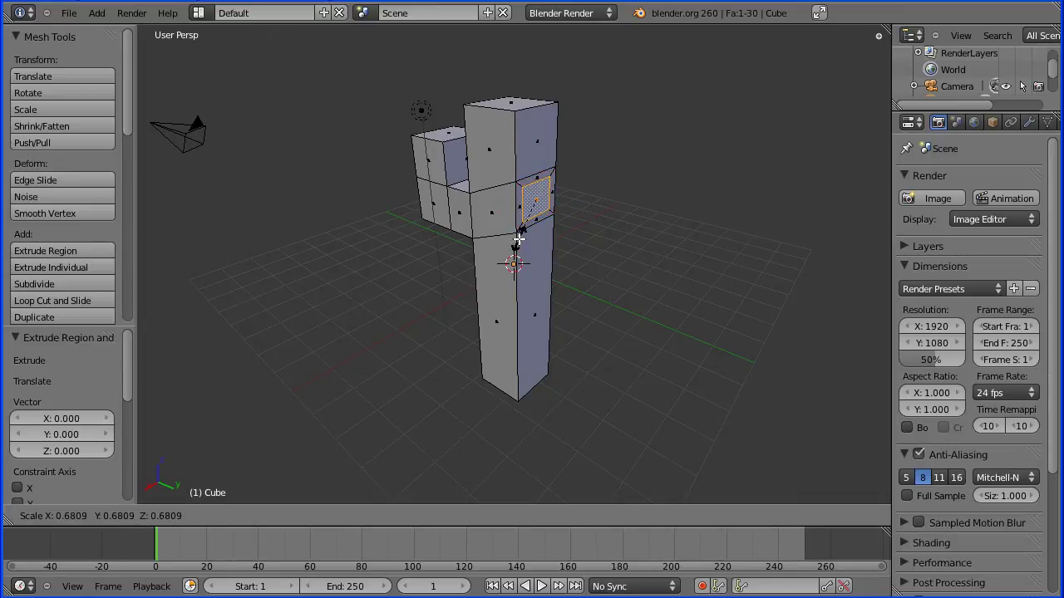
text(0.7)
key(Return)
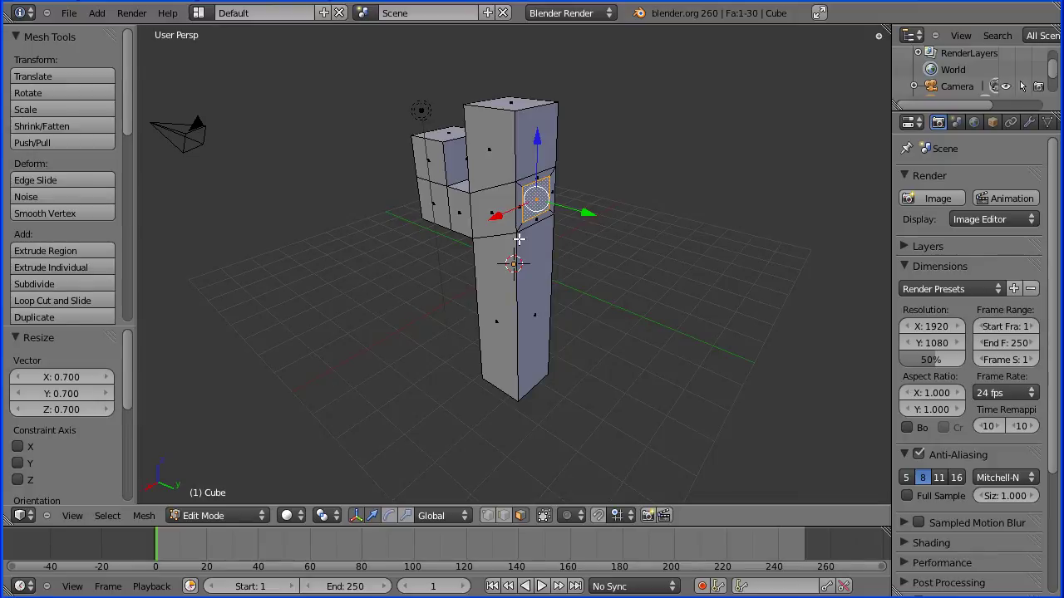
key(e)
text(1.5)
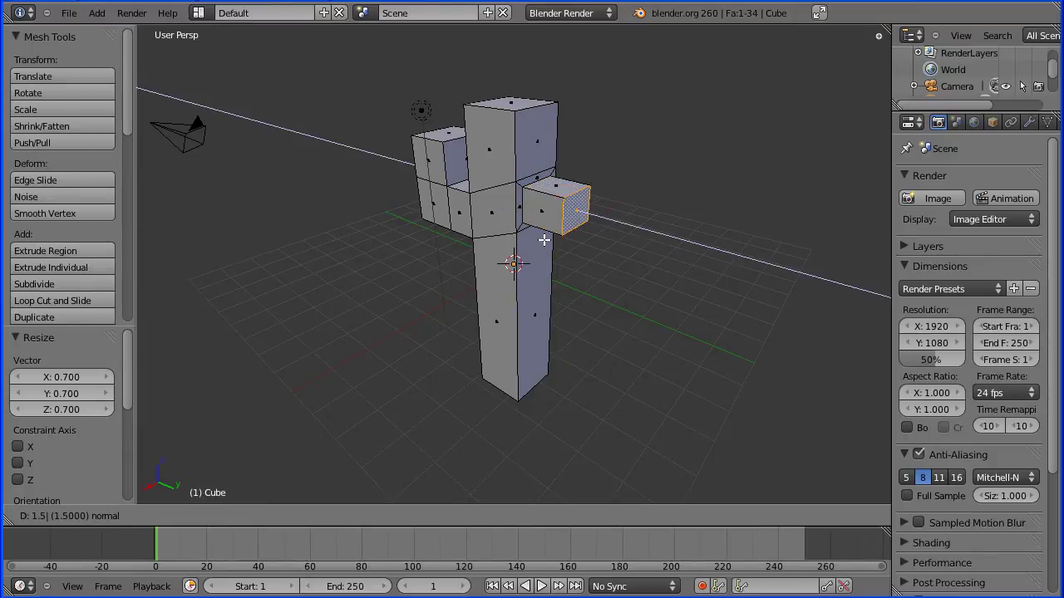
key(Return)
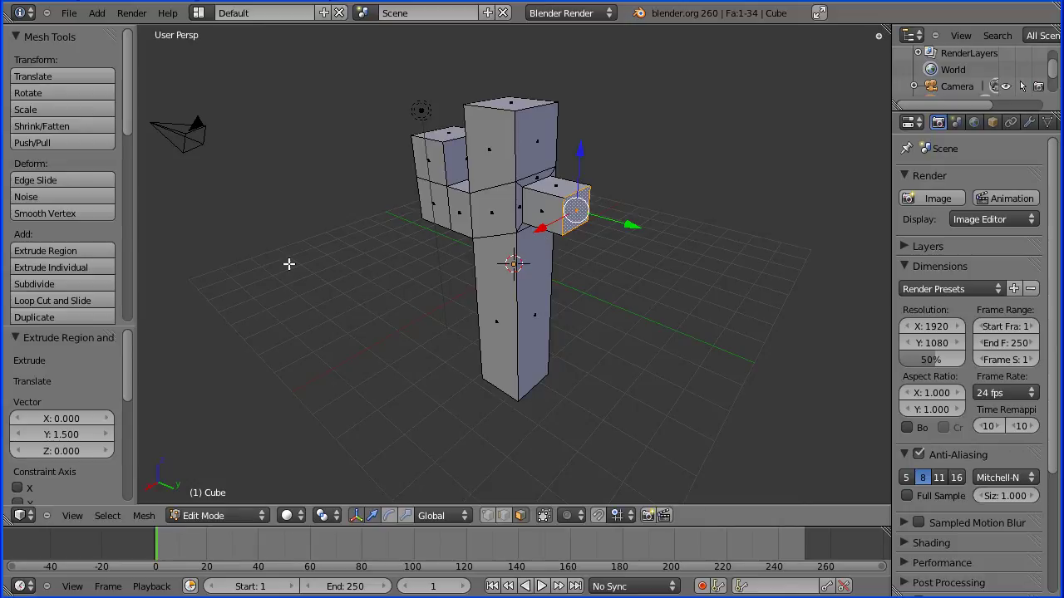
- Add a loop cut around the right arm slid to 0.3
click(86, 301)
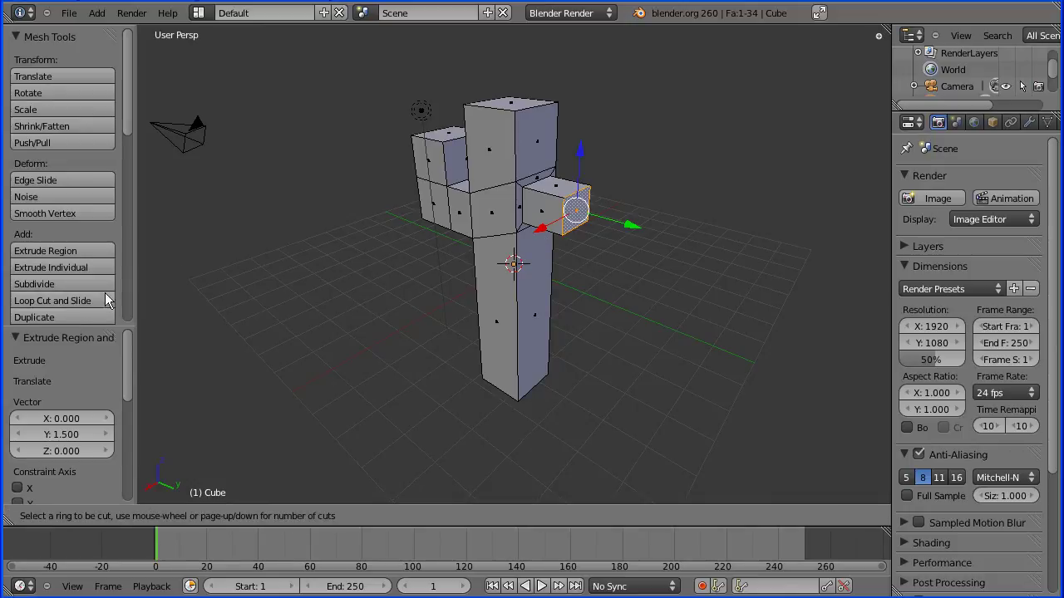
click(537, 215)
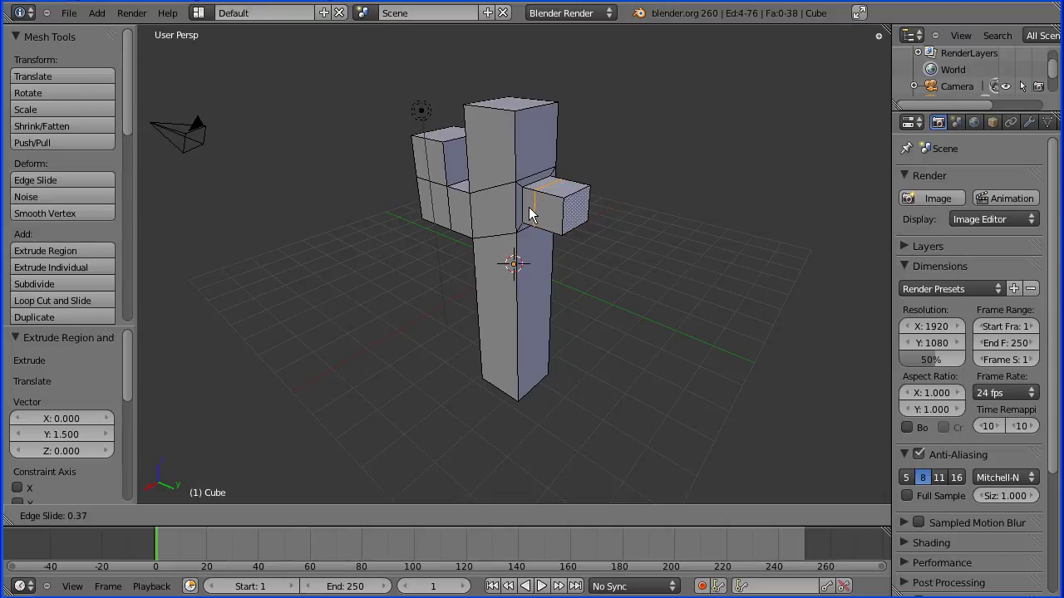
text(0.)
text(3)
key(Return)
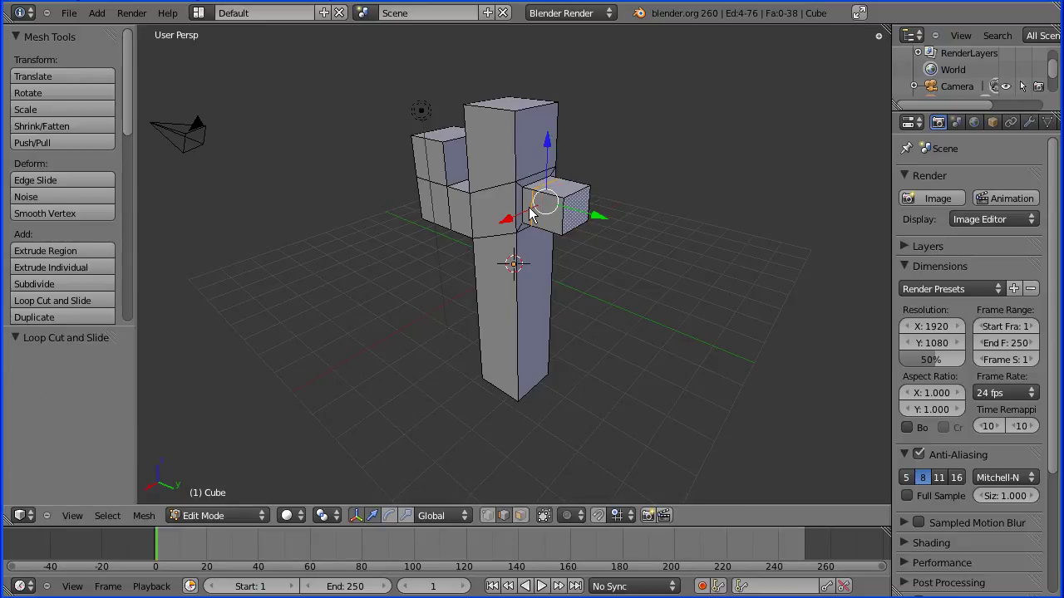
- Extrude the right arm tip's top face 1 unit upward
click(521, 515)
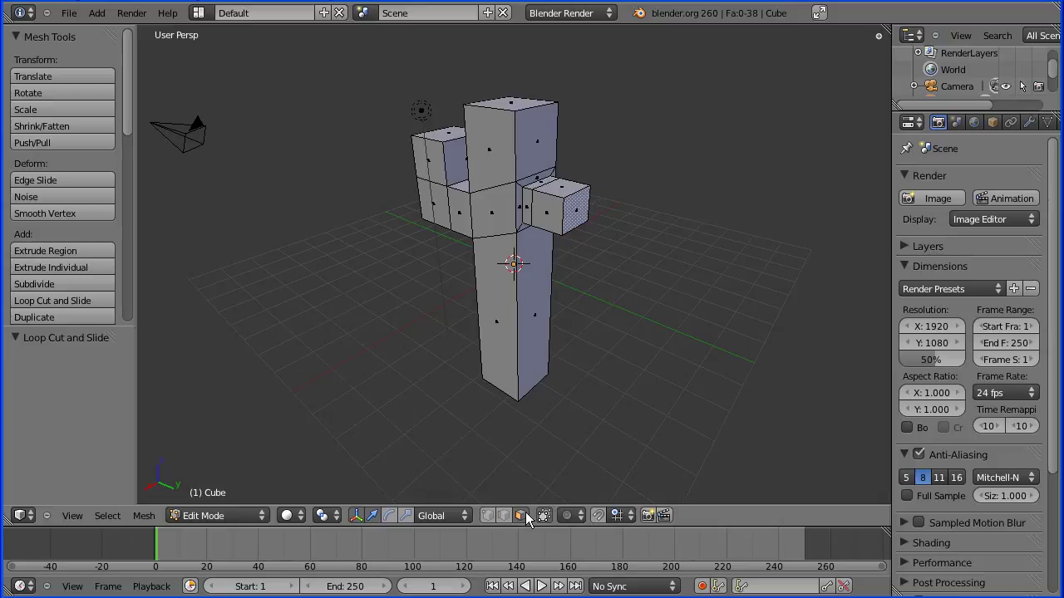
right_click(571, 187)
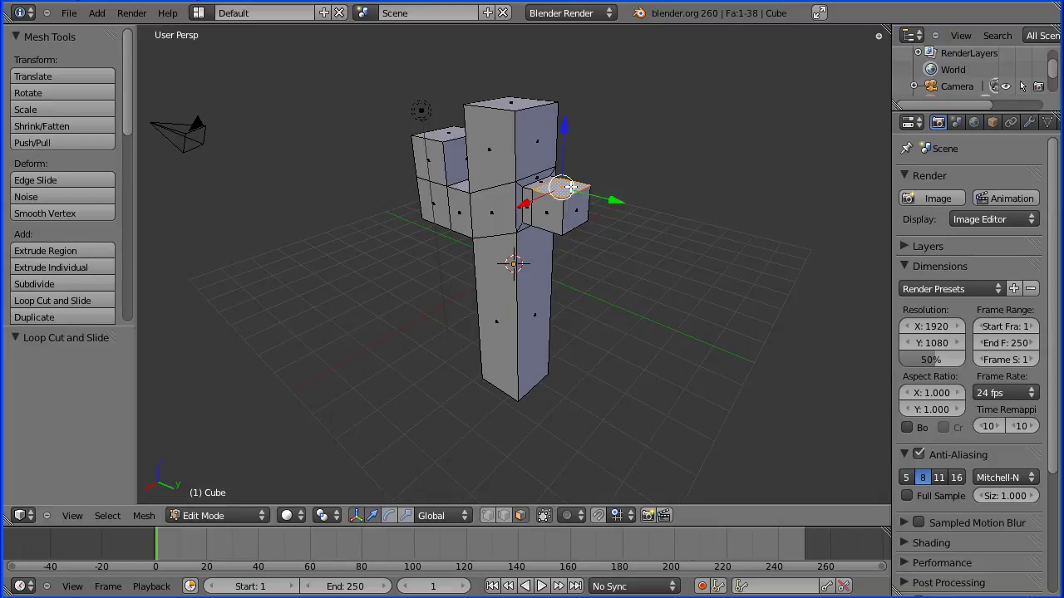
key(e)
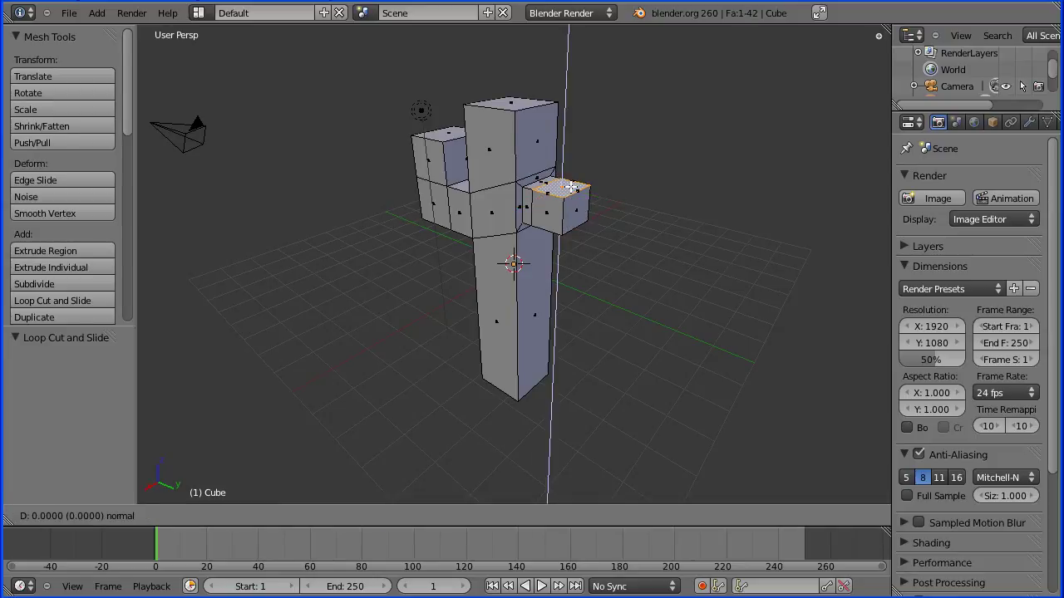
text(1)
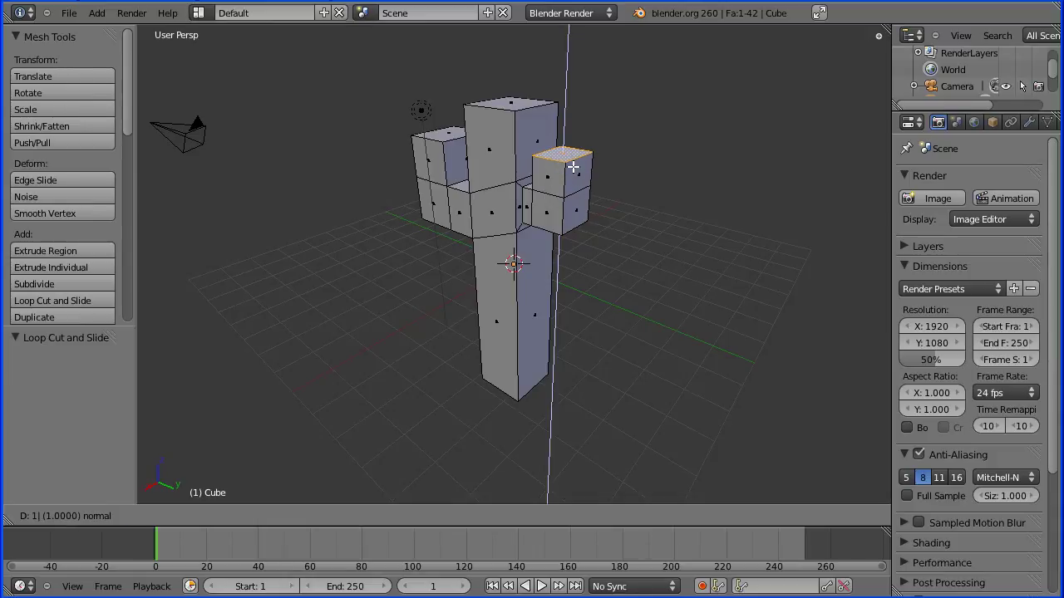
key(Return)
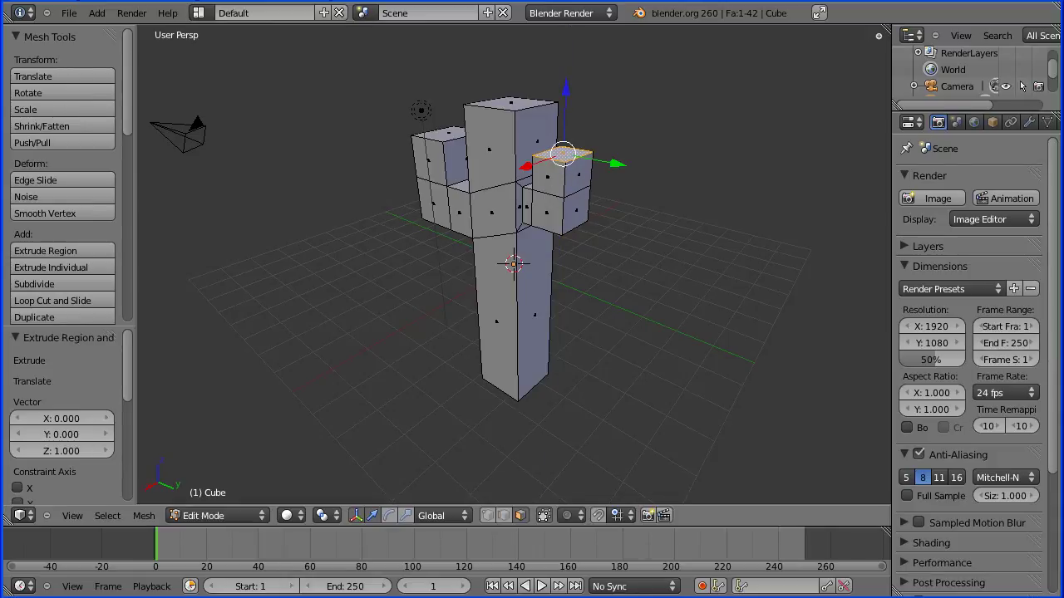
key(Tab)
key(Tab)
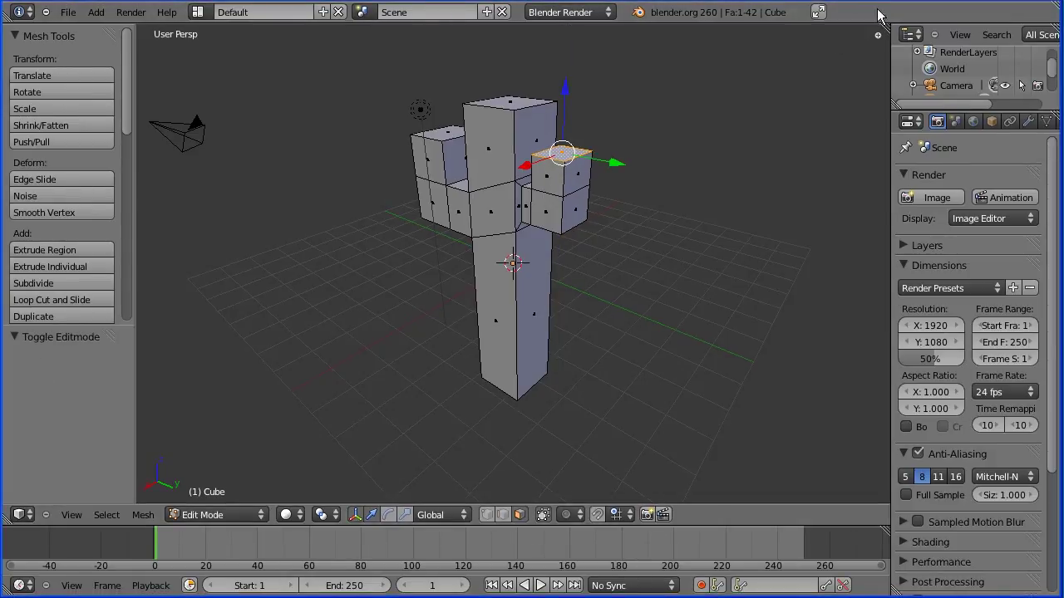
- Add a Subdivision Surface modifier and set its viewport subdivisions to 2
click(1027, 121)
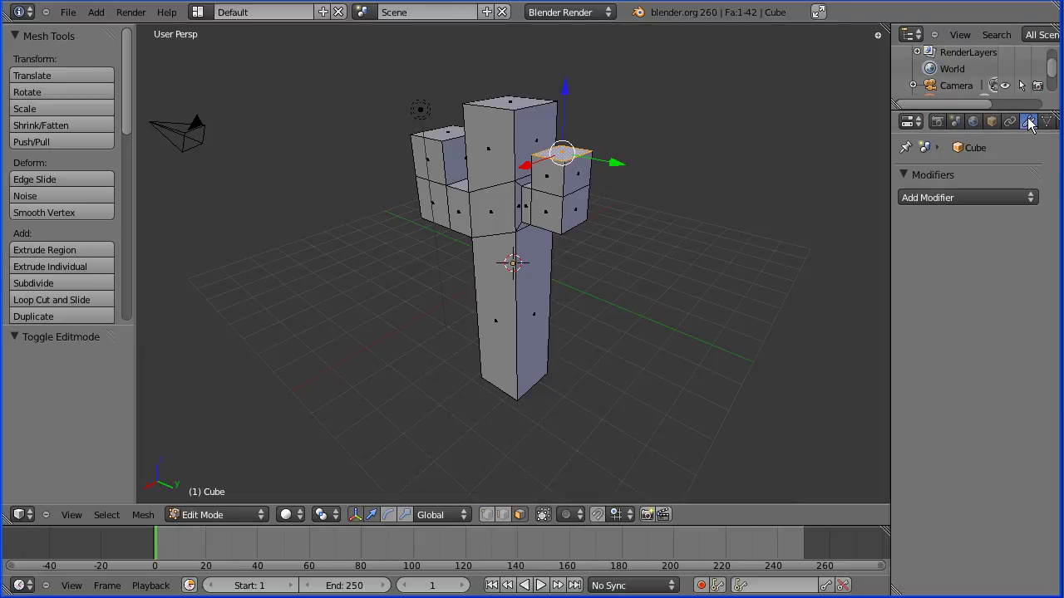
click(970, 198)
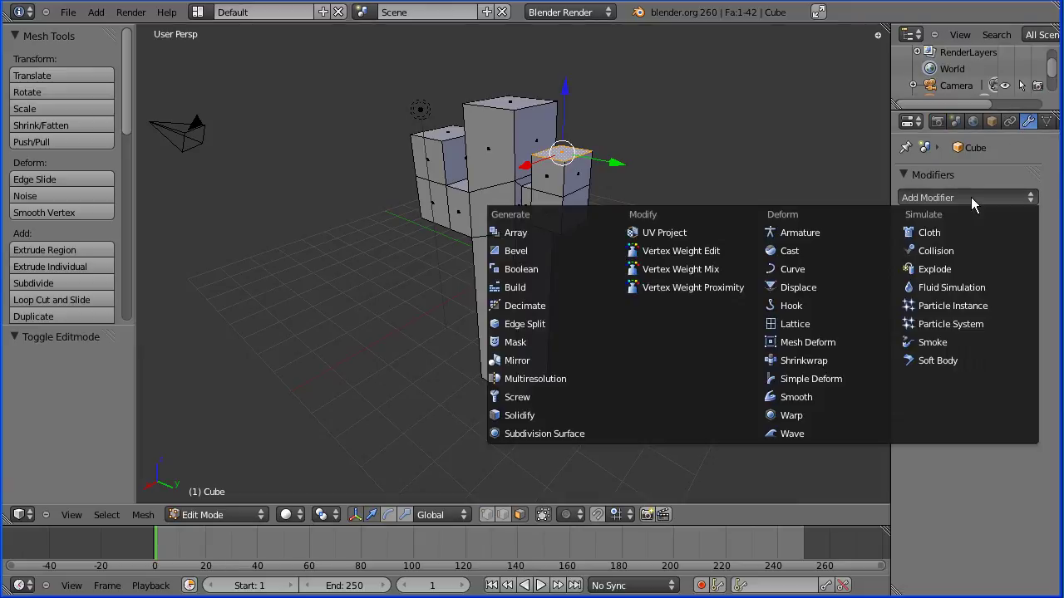
click(614, 433)
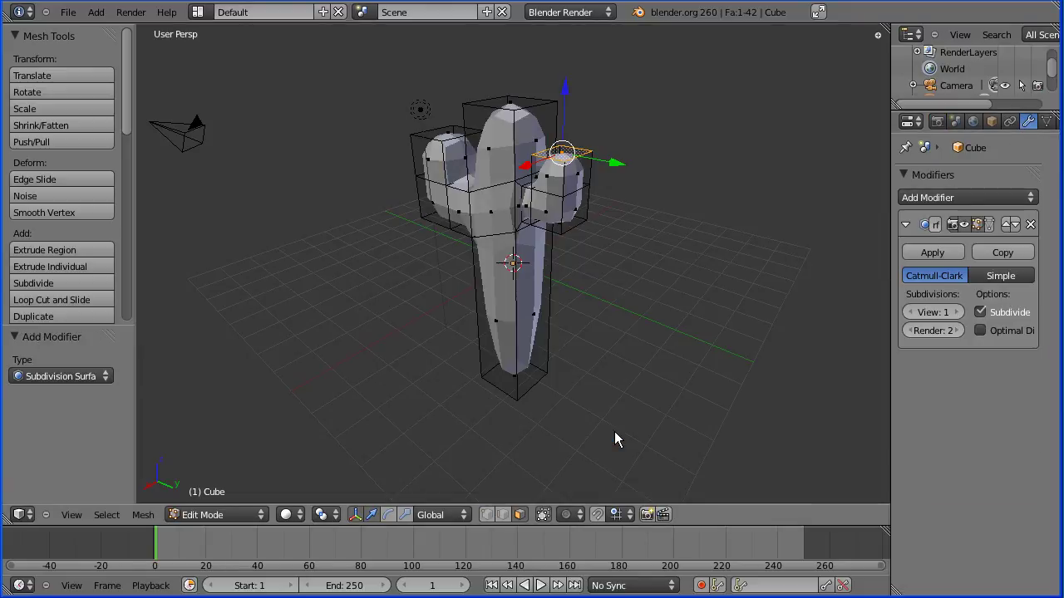
click(956, 312)
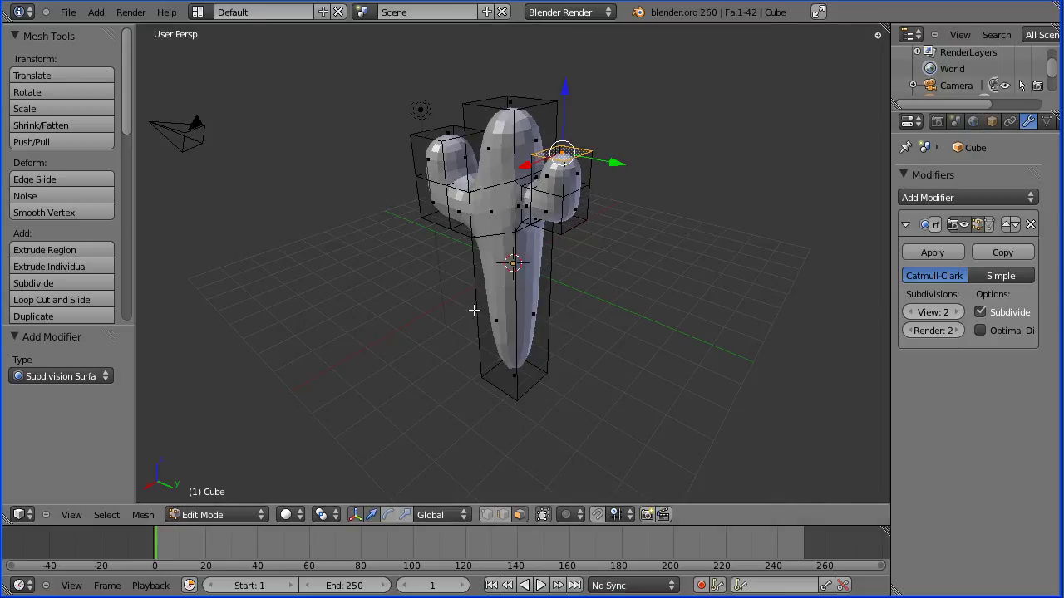
- Add loop cuts near the trunk's base, across the left arm, and at the arm-trunk joint
click(85, 301)
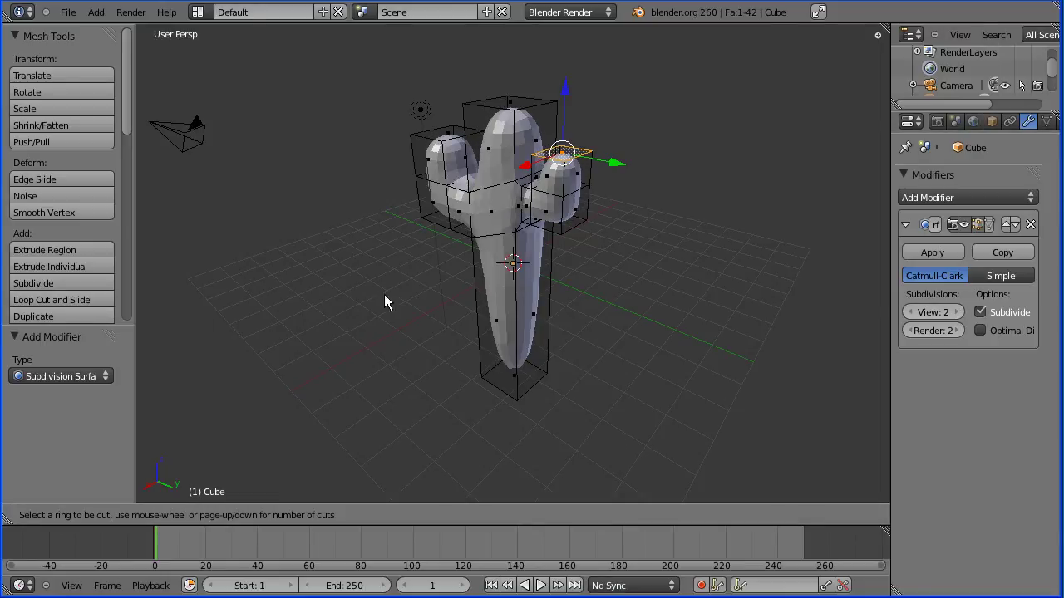
click(489, 293)
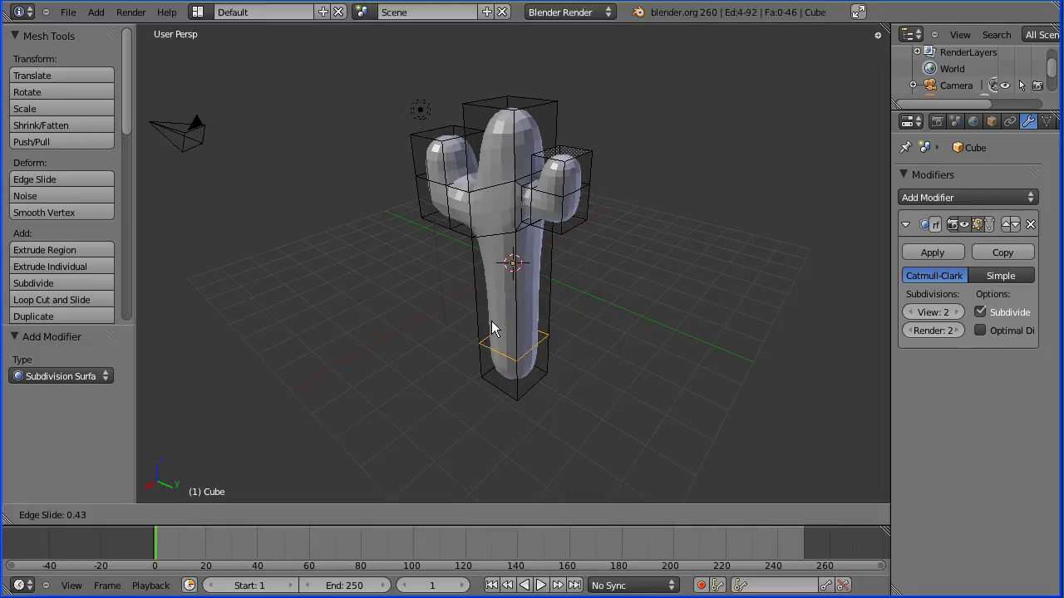
click(491, 374)
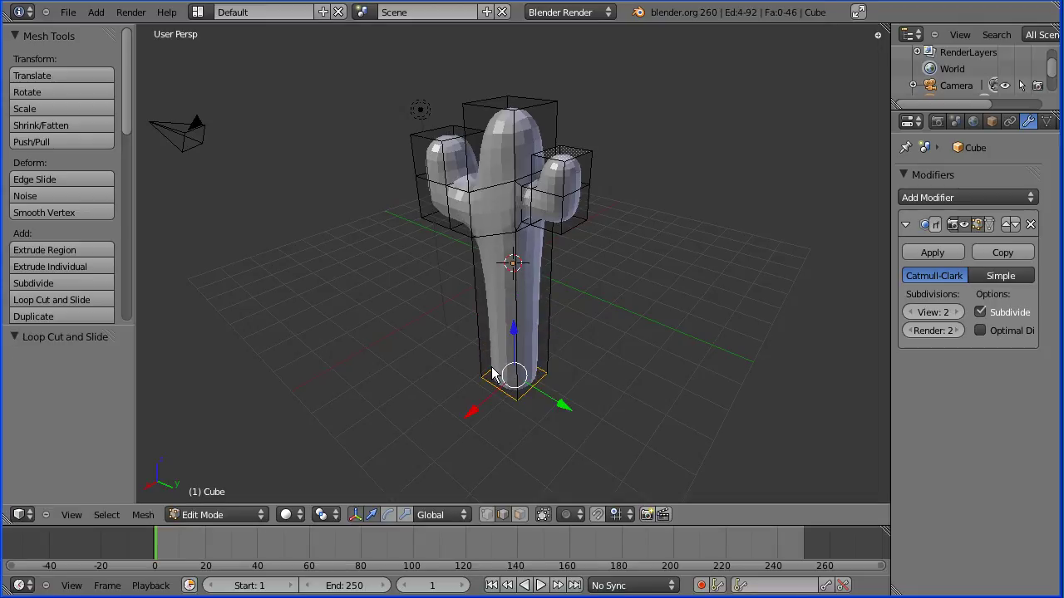
middle_drag(424, 312, 515, 301)
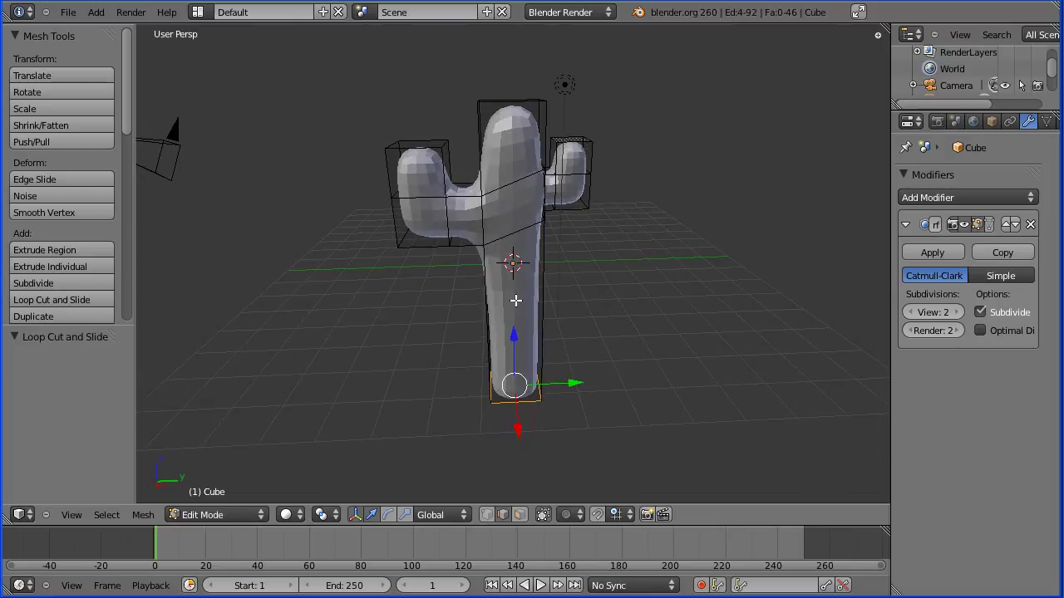
click(79, 300)
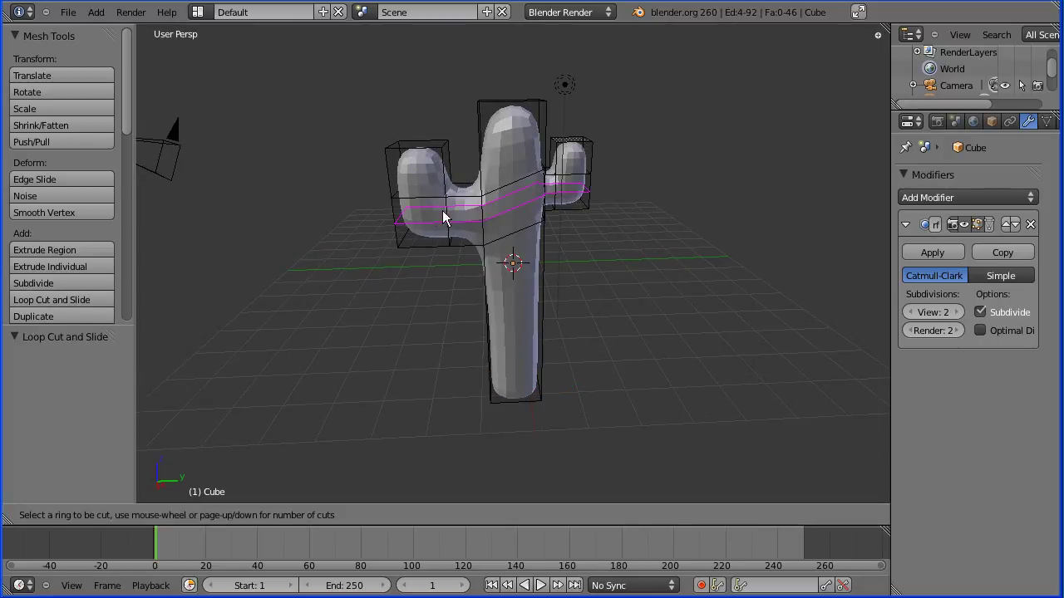
click(472, 203)
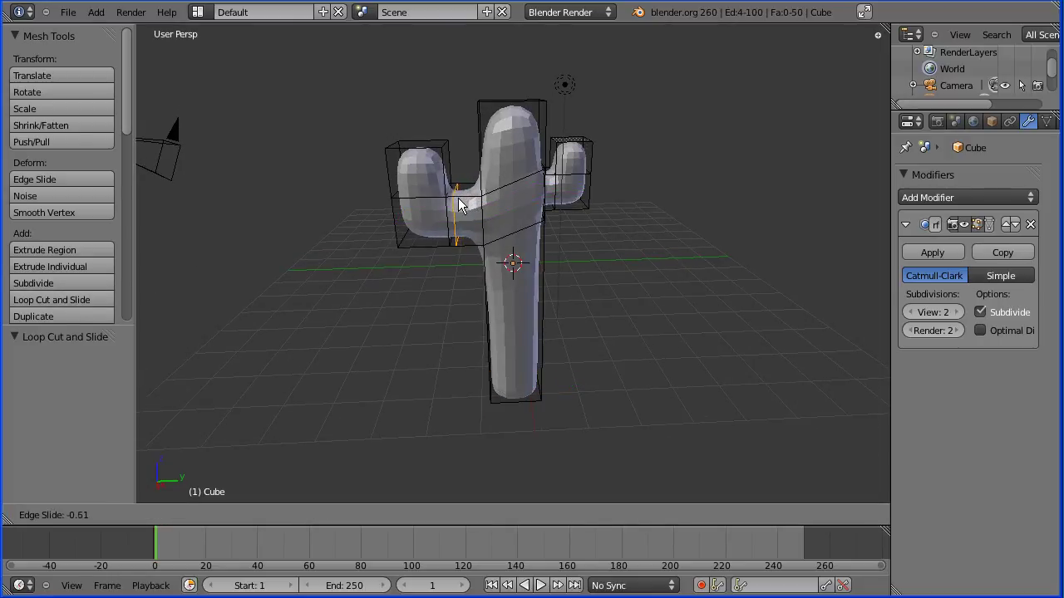
click(456, 203)
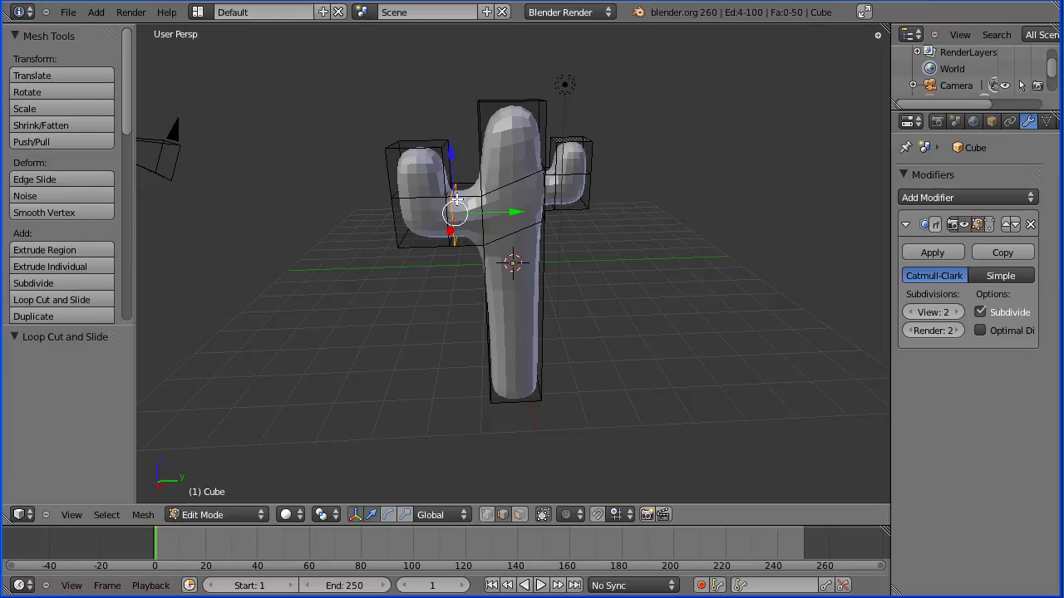
click(70, 298)
click(468, 205)
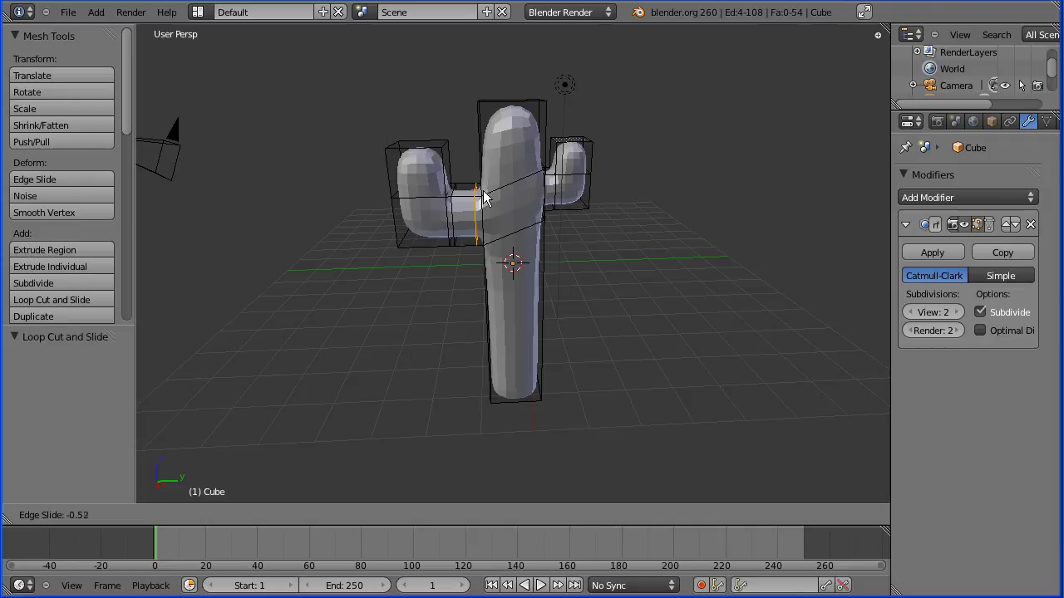